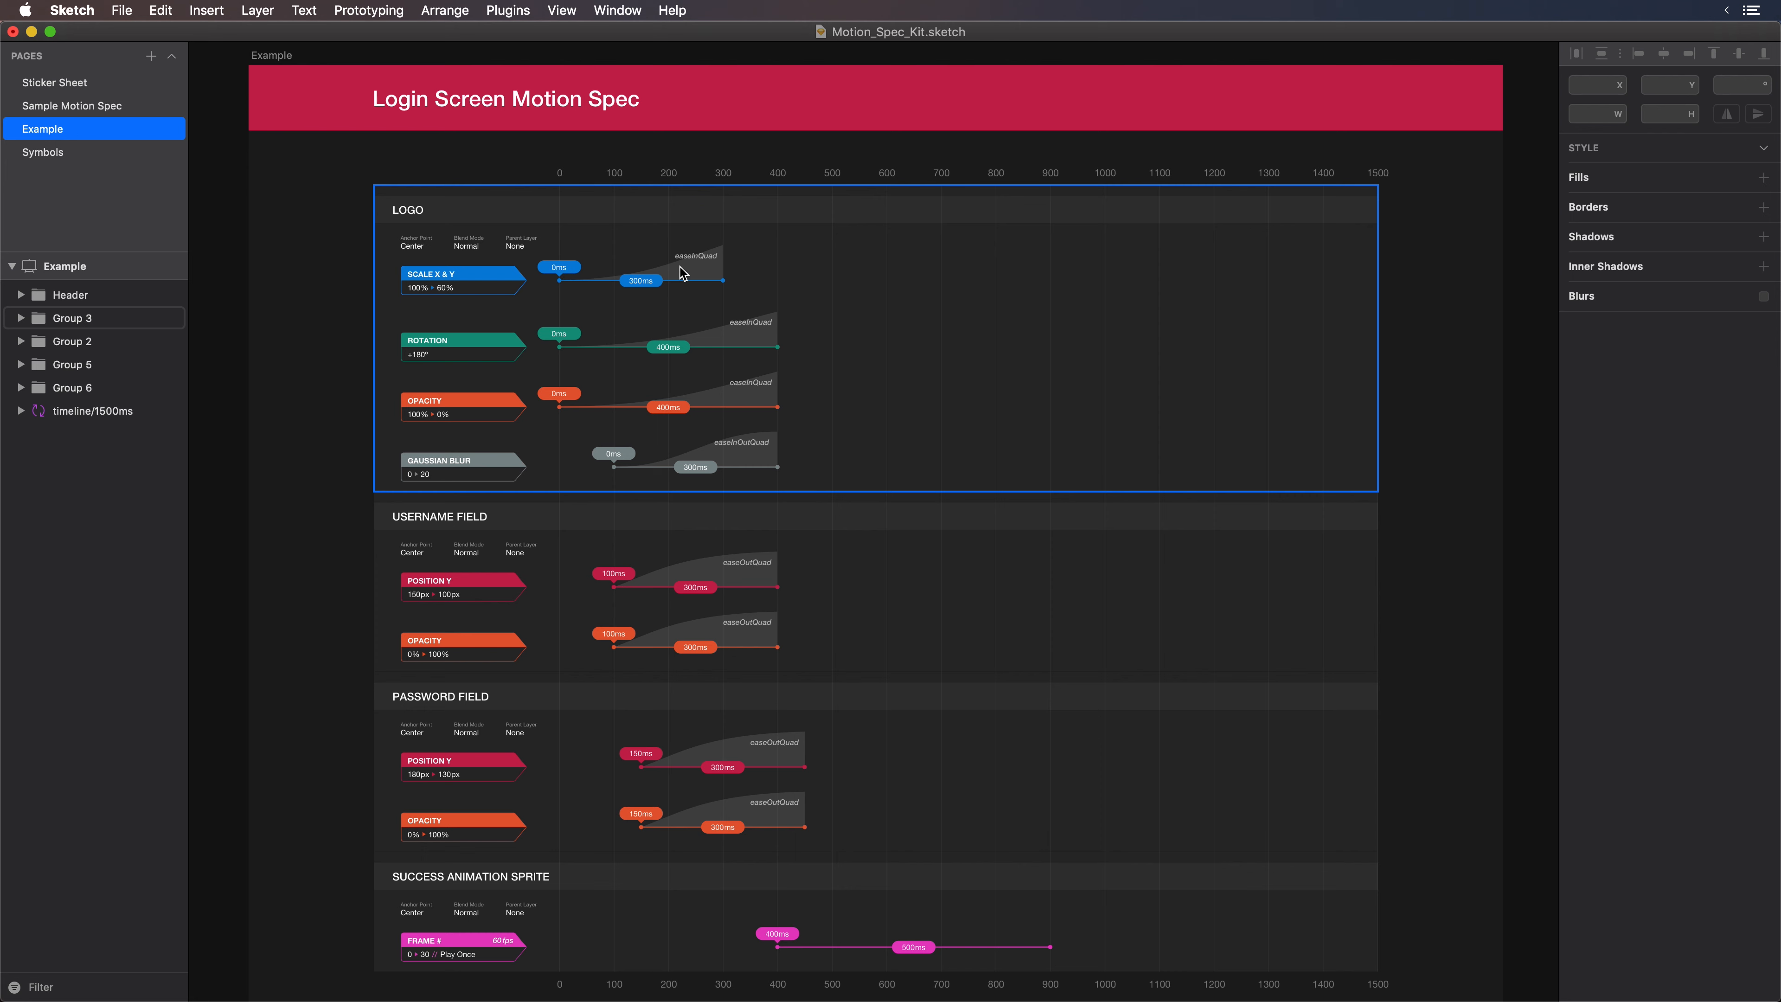
Open the Sample Motion Spec page and select the Layer 01 group on the template artboard
{"action": "left_click", "coordinate": [295, 270]}
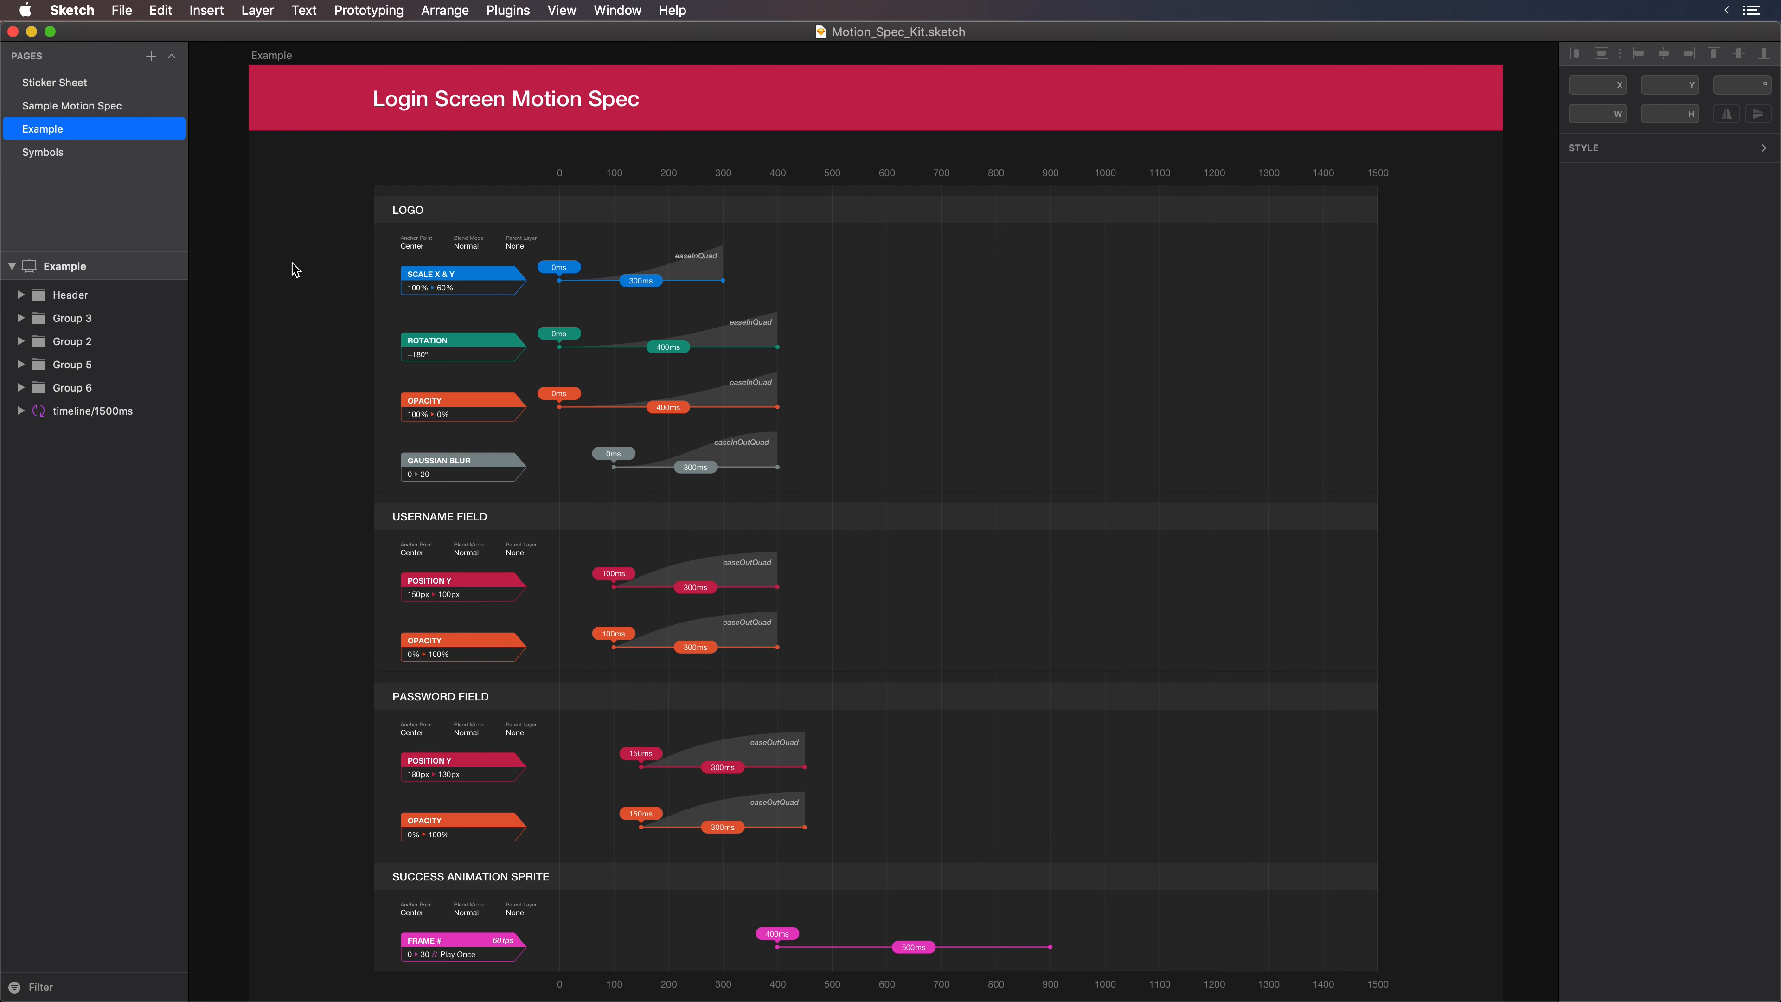
{"action": "left_click", "coordinate": [63, 108]}
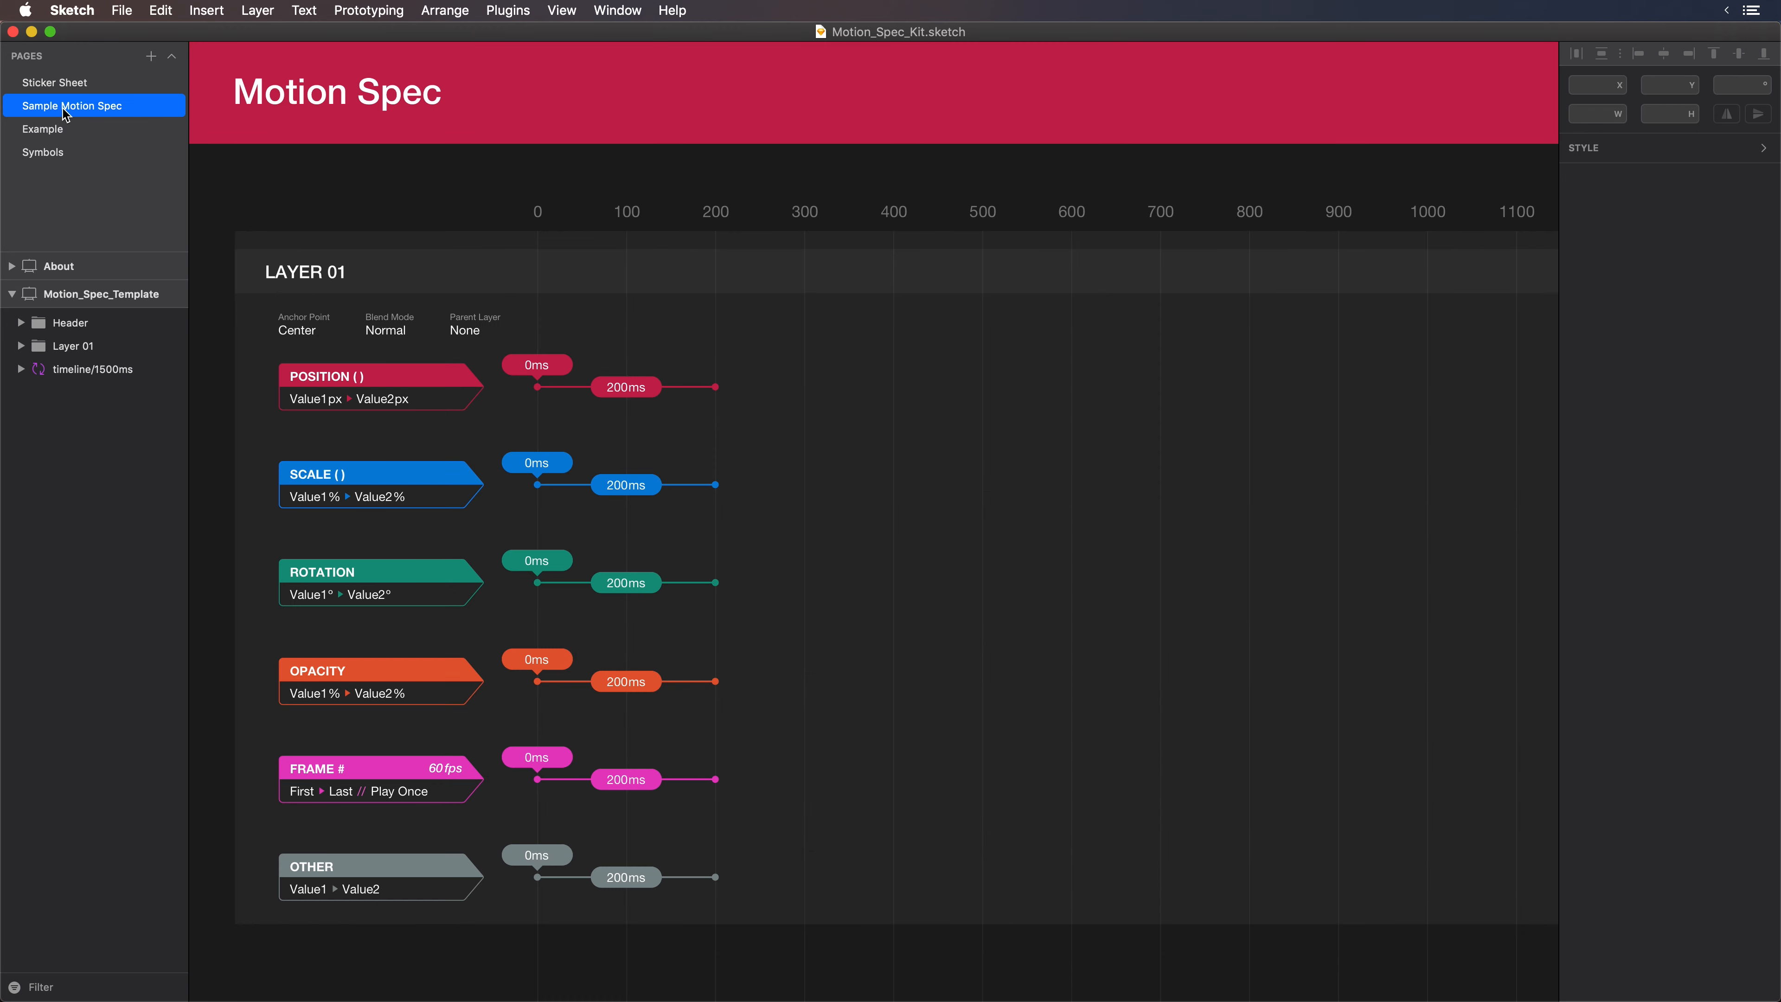
{"action": "left_click_drag", "start_coordinate": [452, 434], "coordinate": [472, 526]}
{"action": "key", "text": "super+z"}
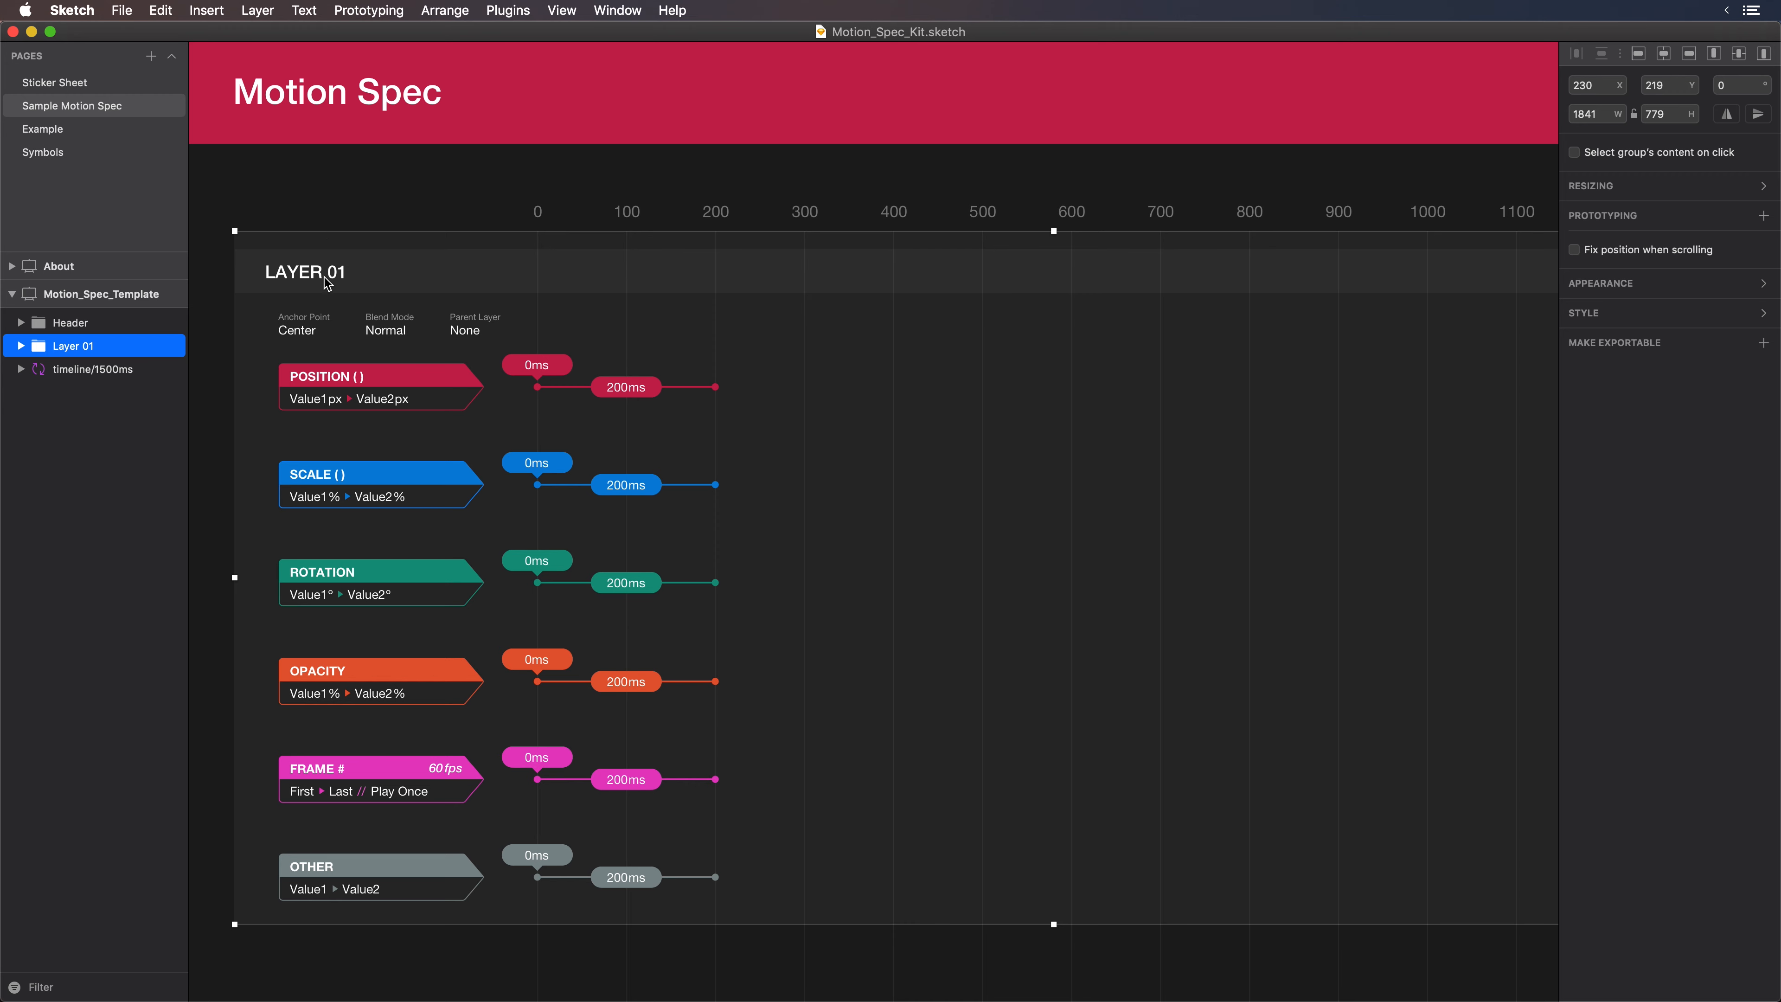
Set the Layer Name override of Layer 01's row symbol to "Login Button"
{"action": "double_click", "coordinate": [309, 283]}
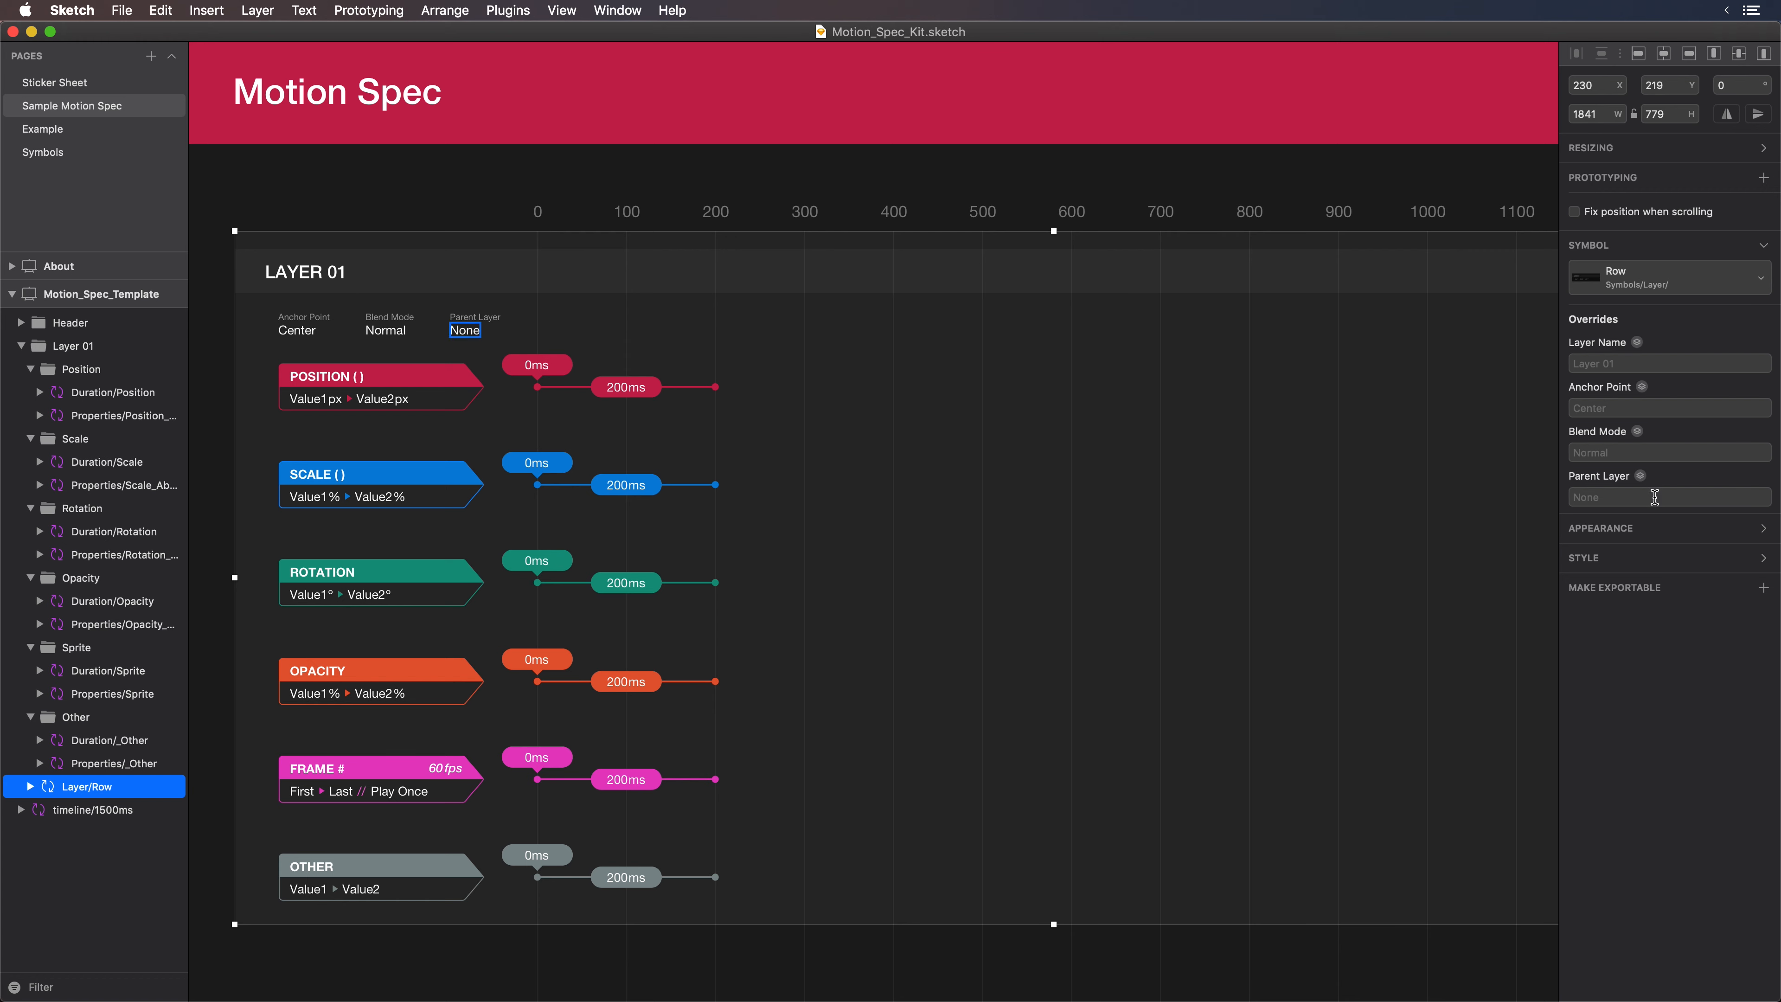
{"action": "left_click", "coordinate": [1613, 361]}
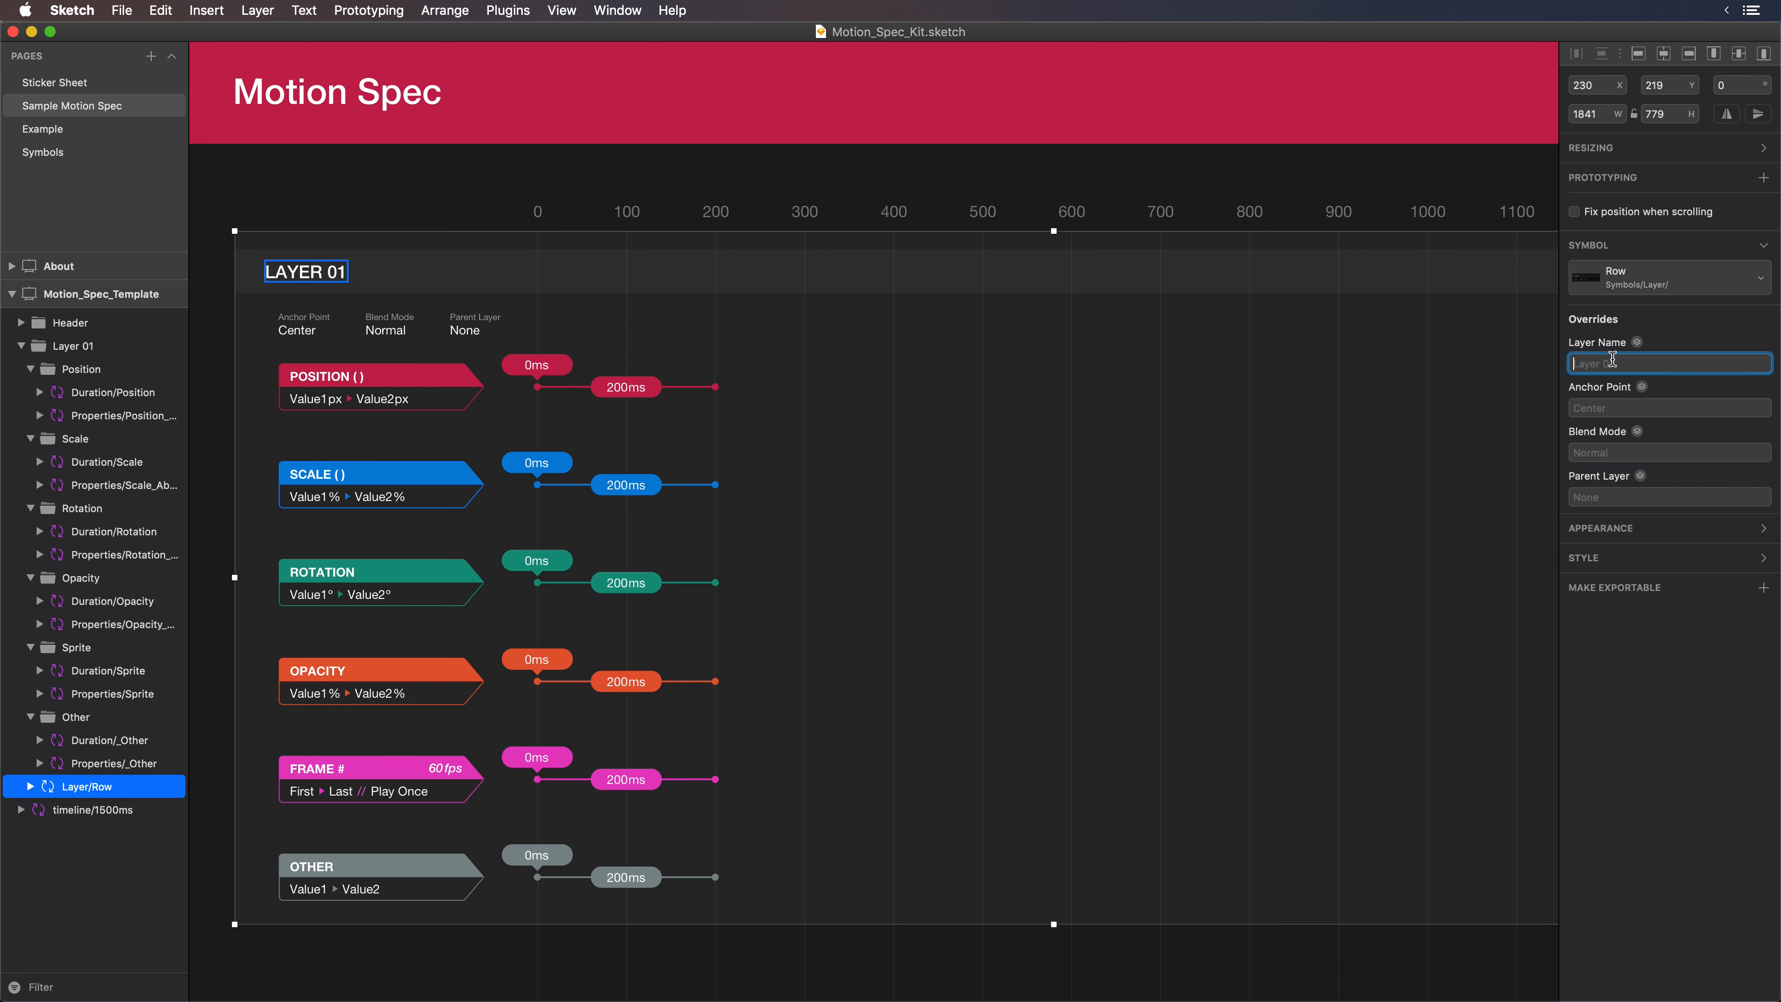
{"action": "type", "text": "Login Button"}
{"action": "key", "text": "Tab"}
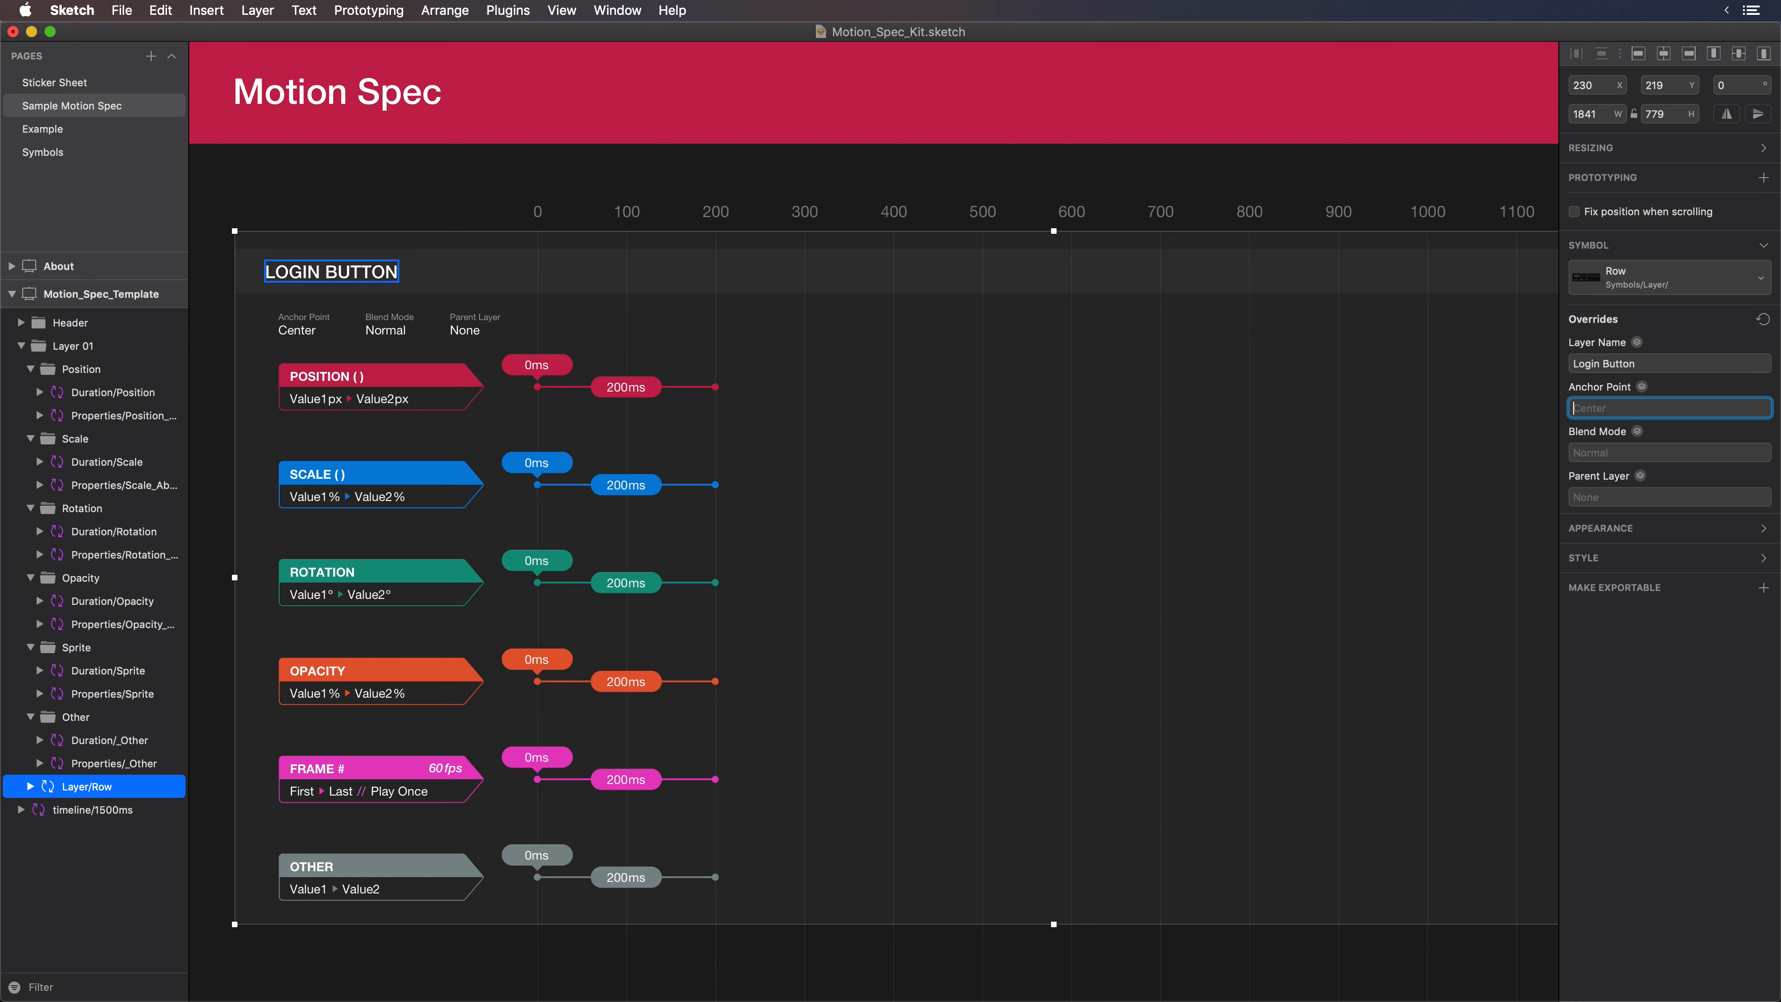
{"action": "left_click", "coordinate": [1610, 496]}
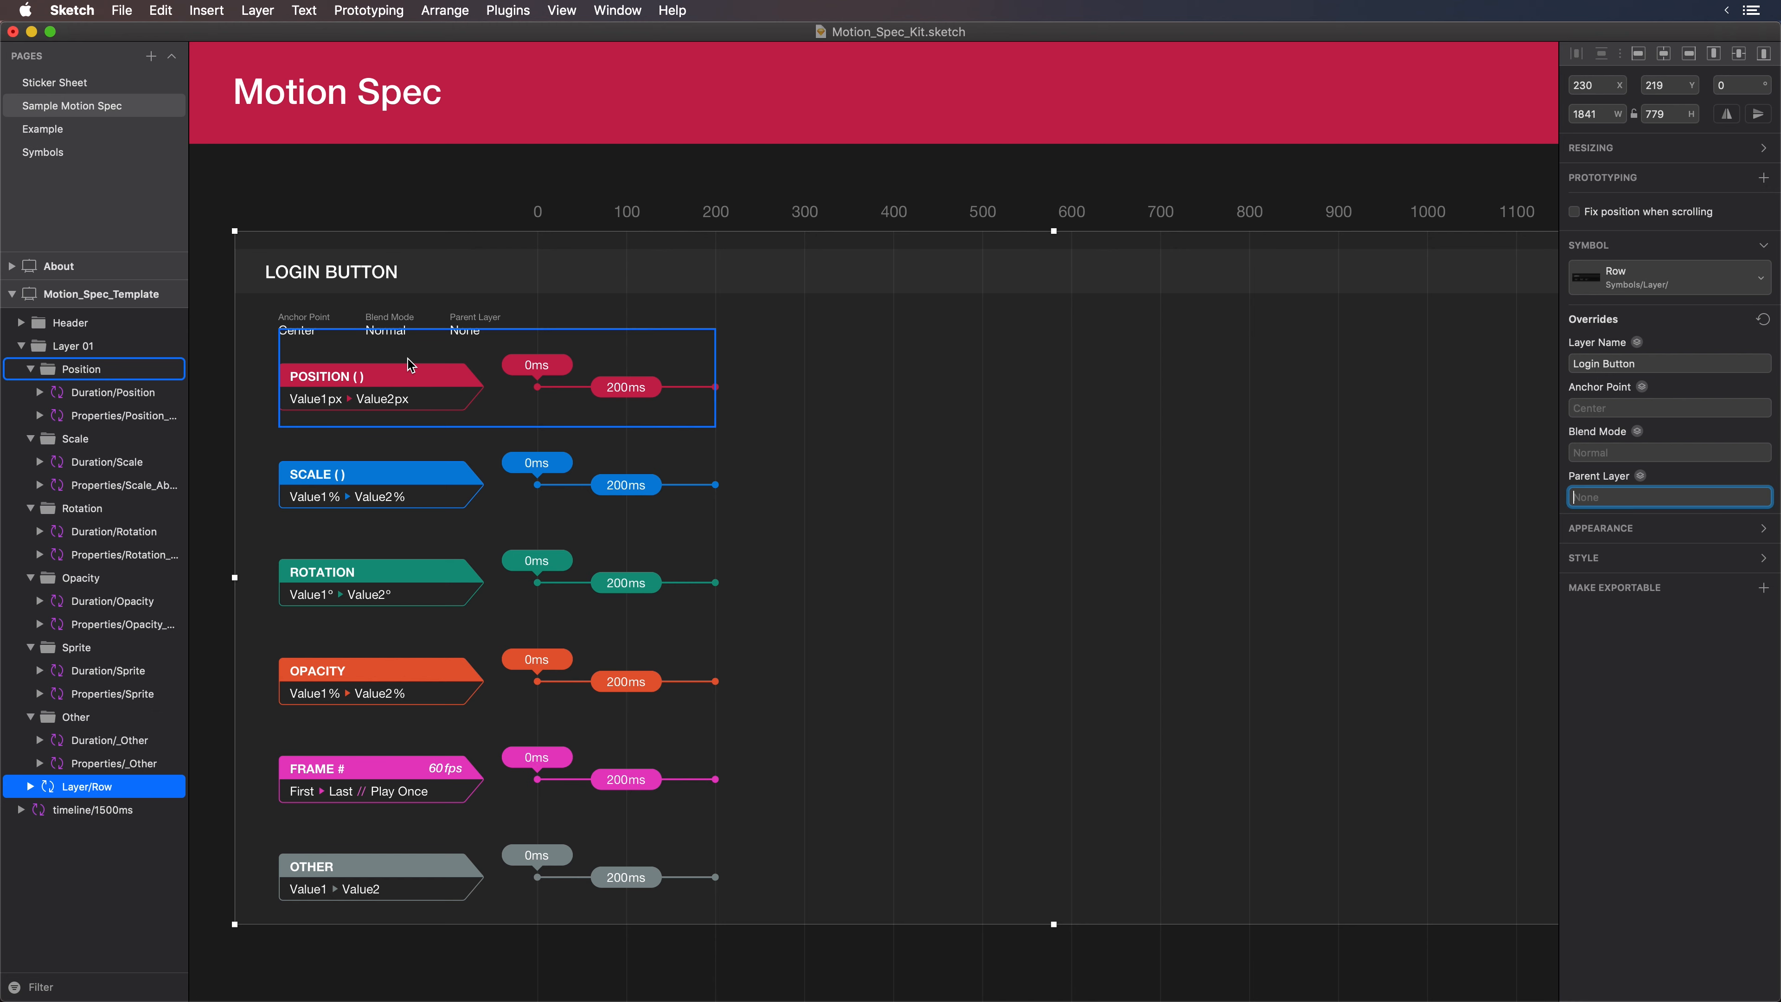
Swap the Position property label's symbol for Properties/Position_Relative
{"action": "left_click", "coordinate": [398, 393]}
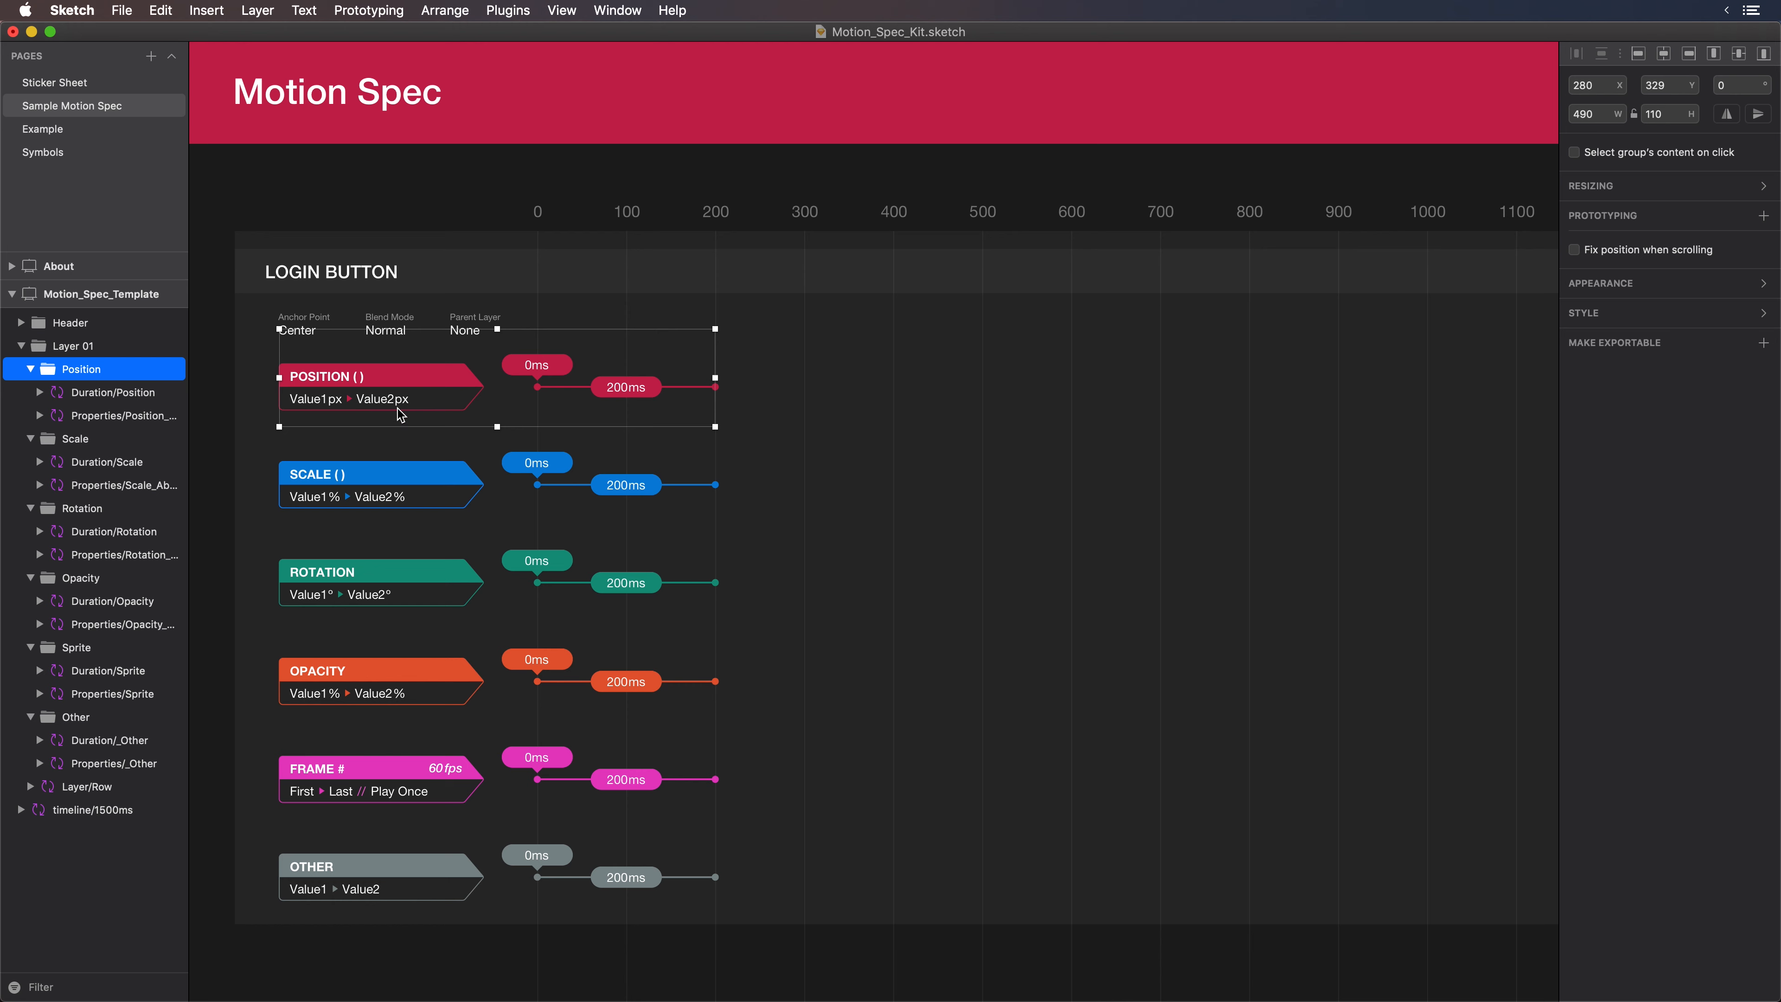
{"action": "double_click", "coordinate": [416, 374]}
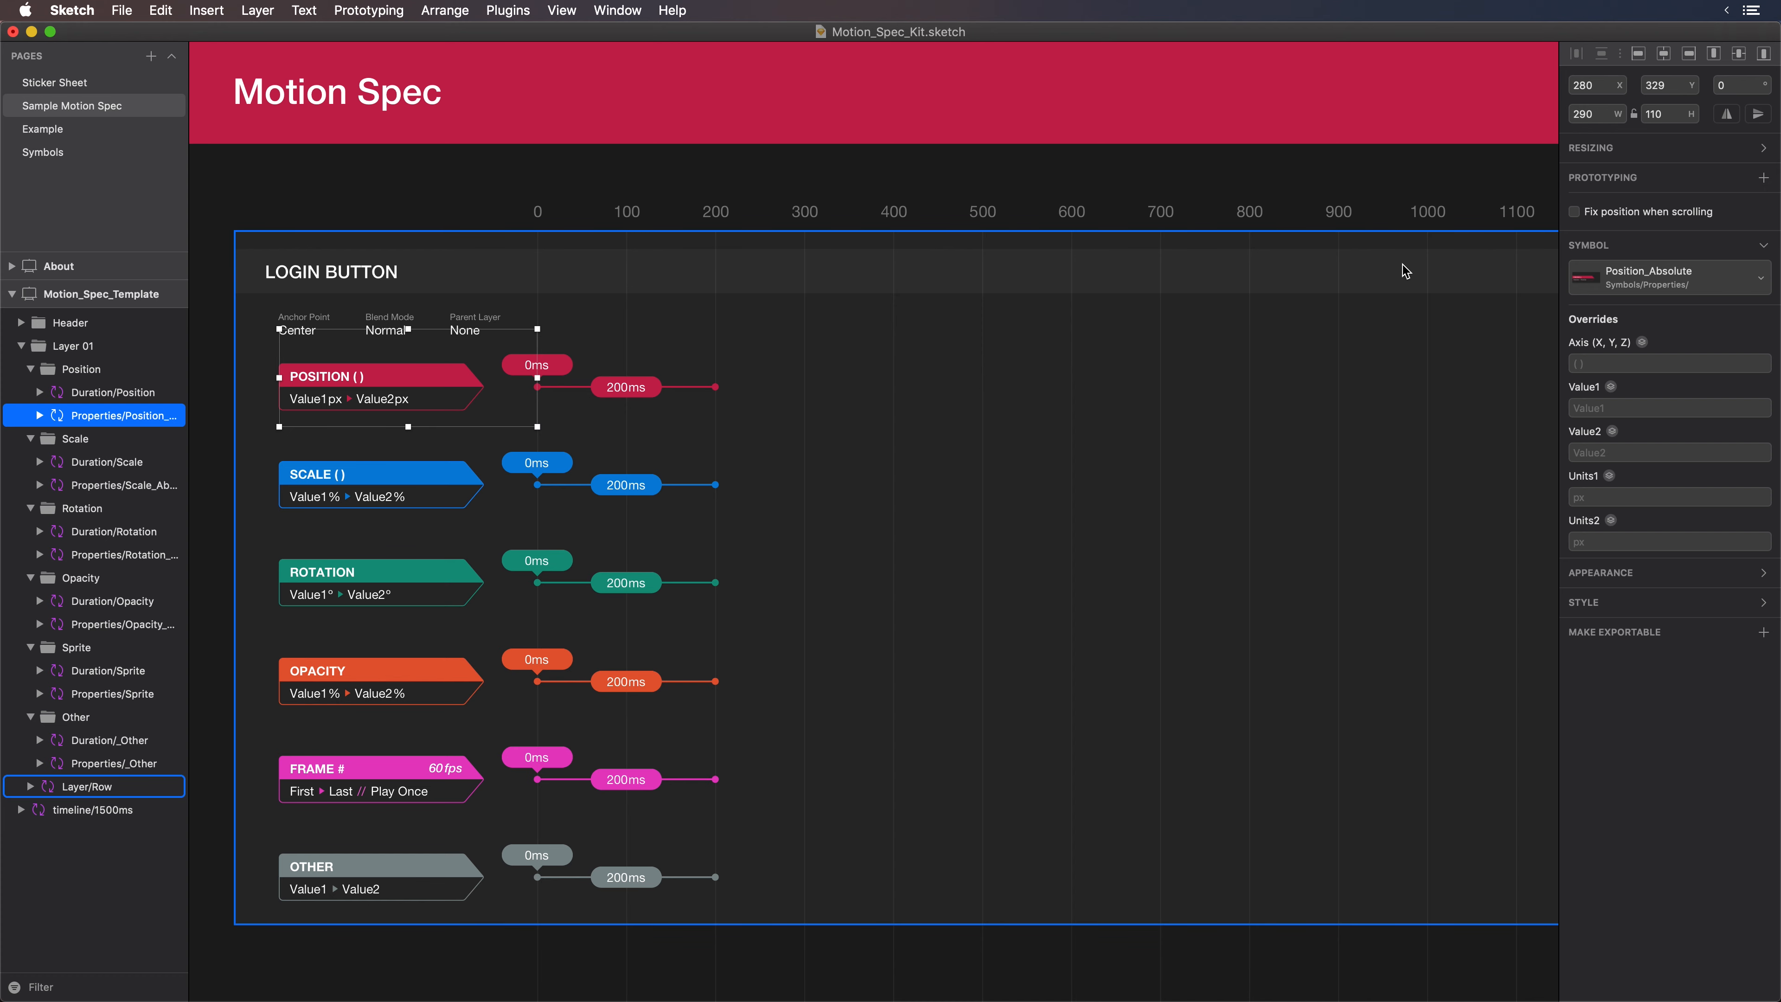
{"action": "left_click", "coordinate": [1671, 281]}
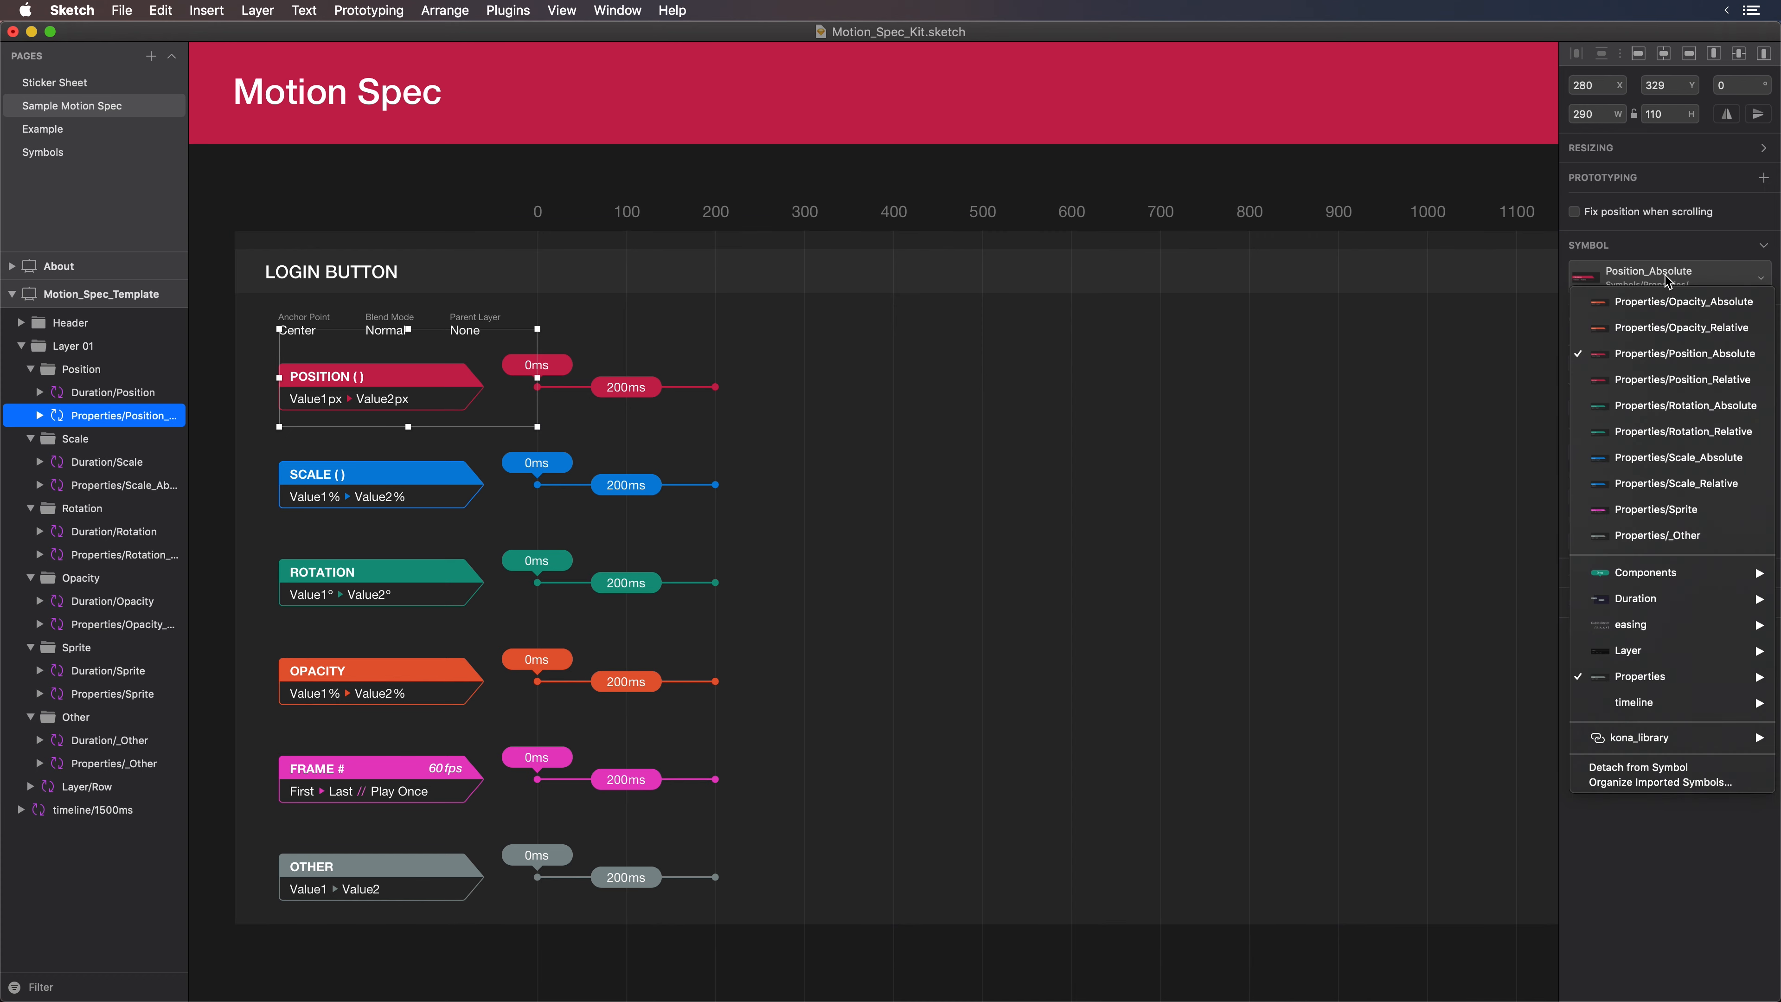
{"action": "left_click", "coordinate": [1732, 383]}
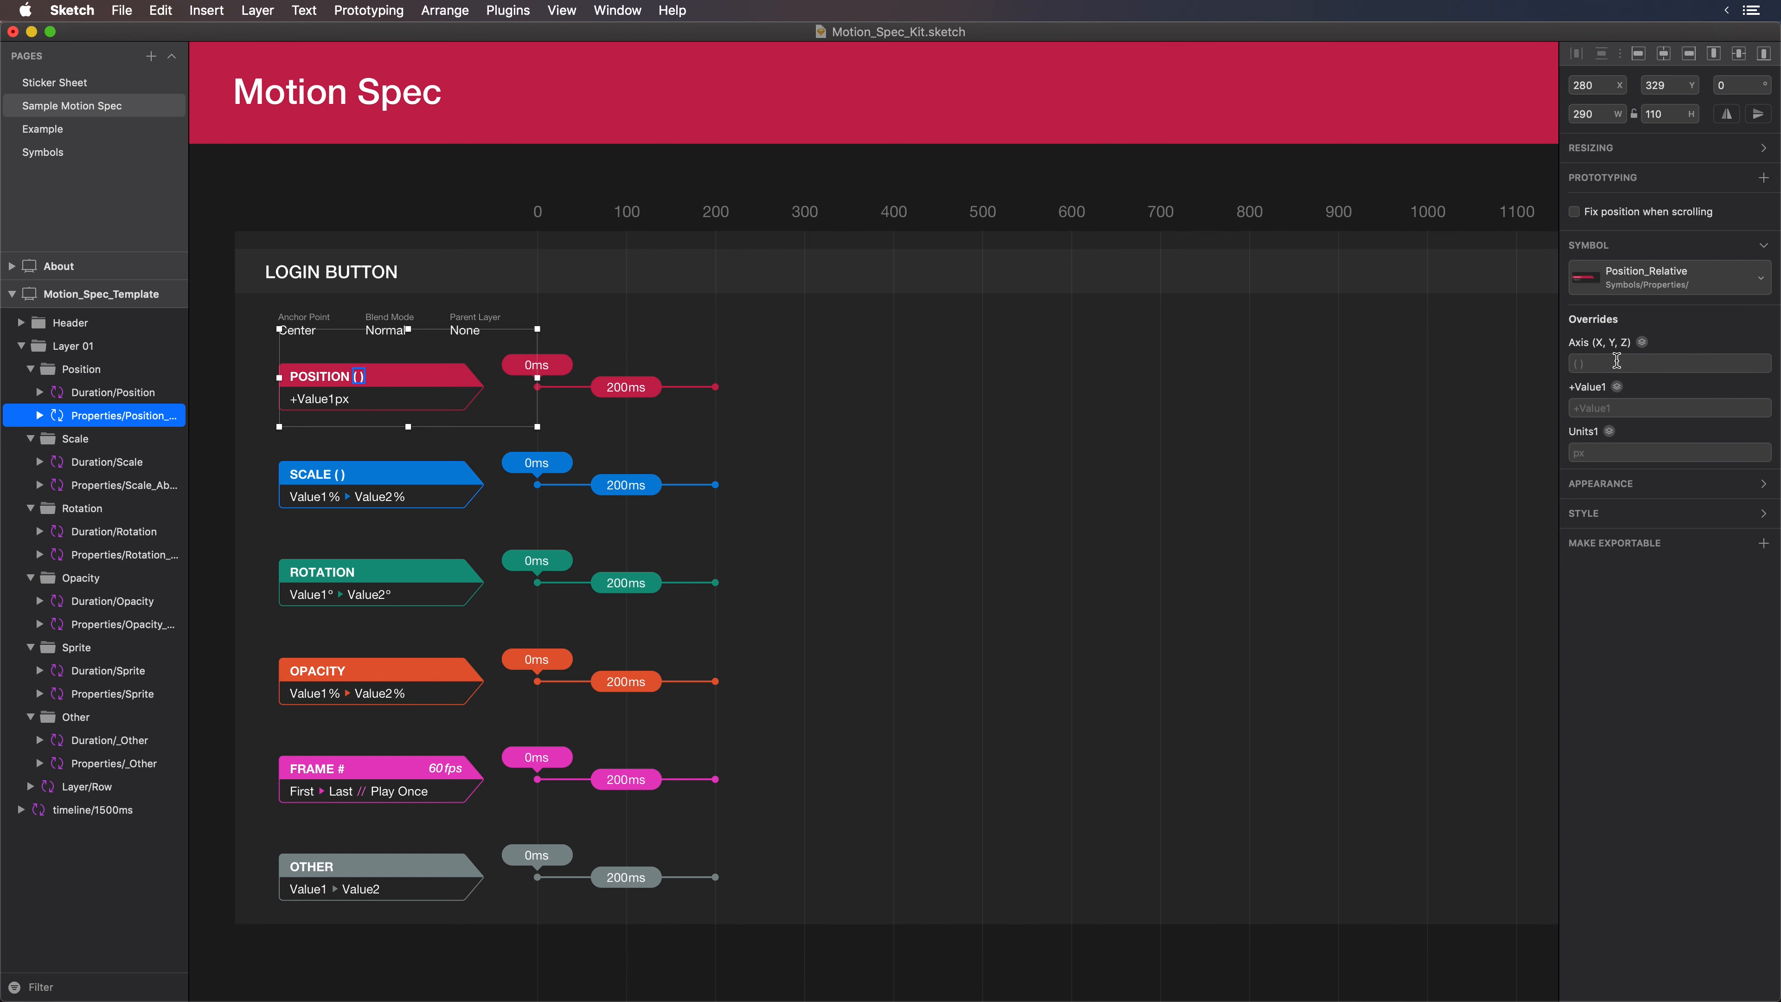
Set the Position label's axis override to X and its +Value1 override to +100, keeping the default units
{"action": "left_click", "coordinate": [1634, 365]}
{"action": "type", "text": "X"}
{"action": "key", "text": "Tab"}
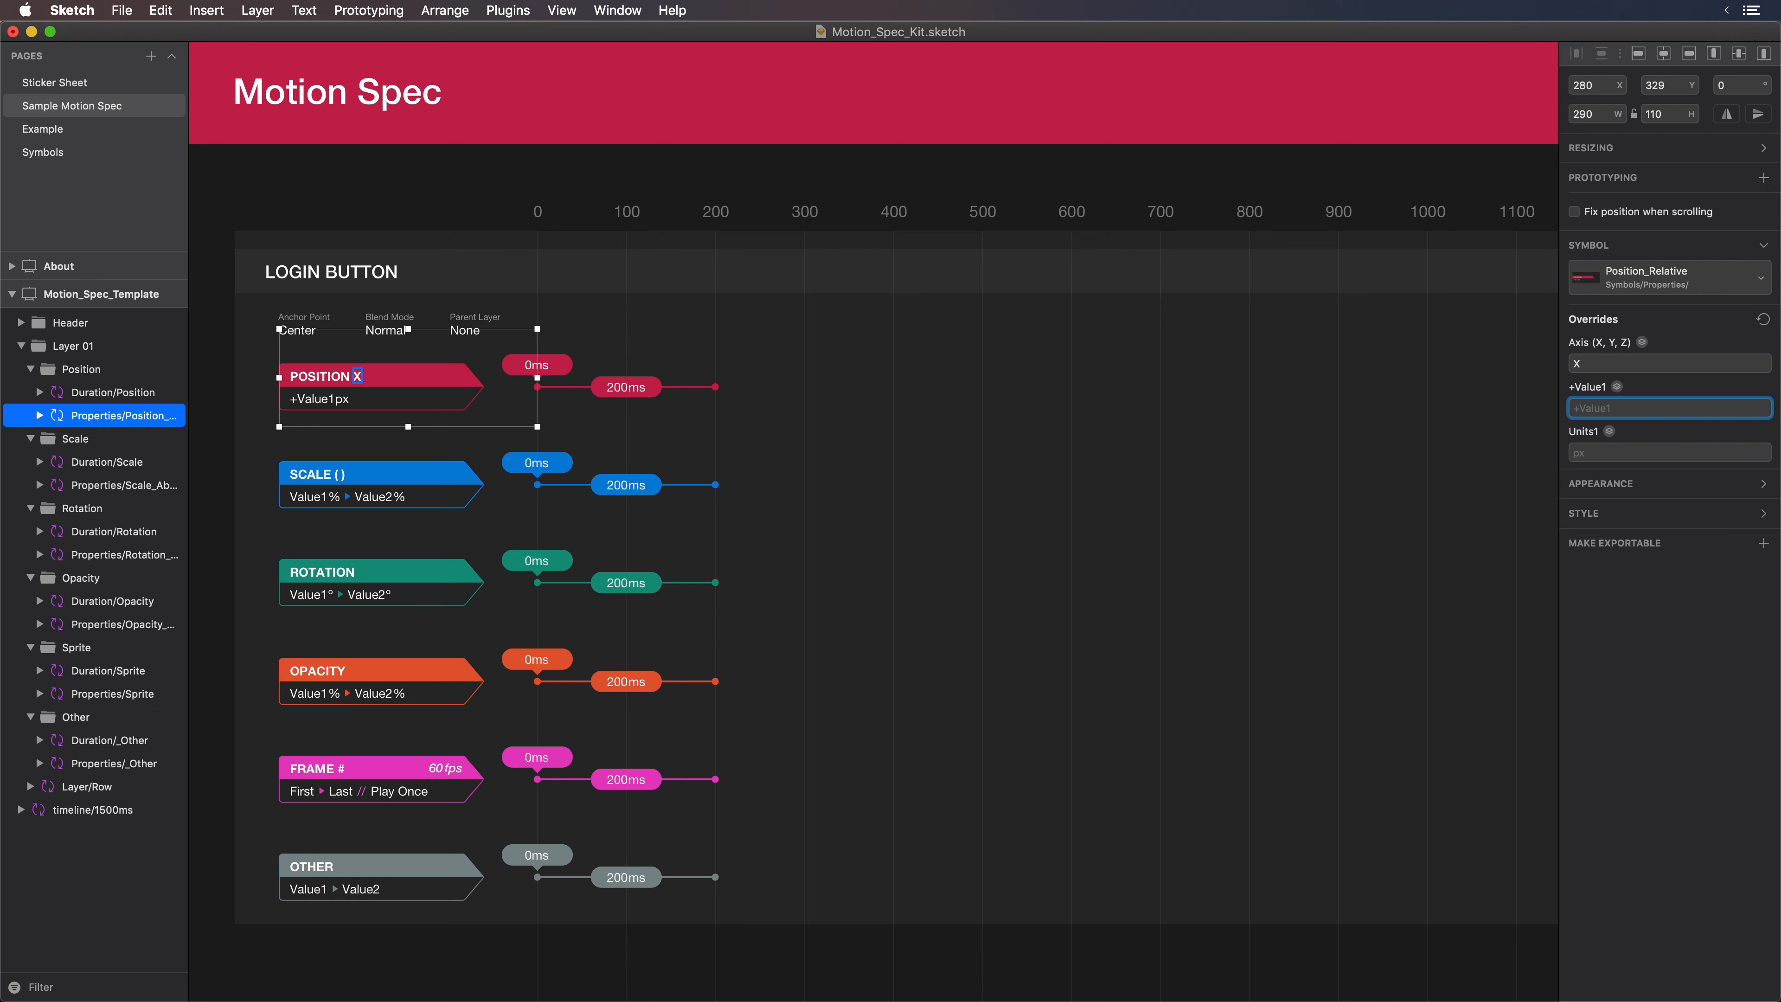
{"action": "type", "text": "+"}
{"action": "key", "text": "Tab"}
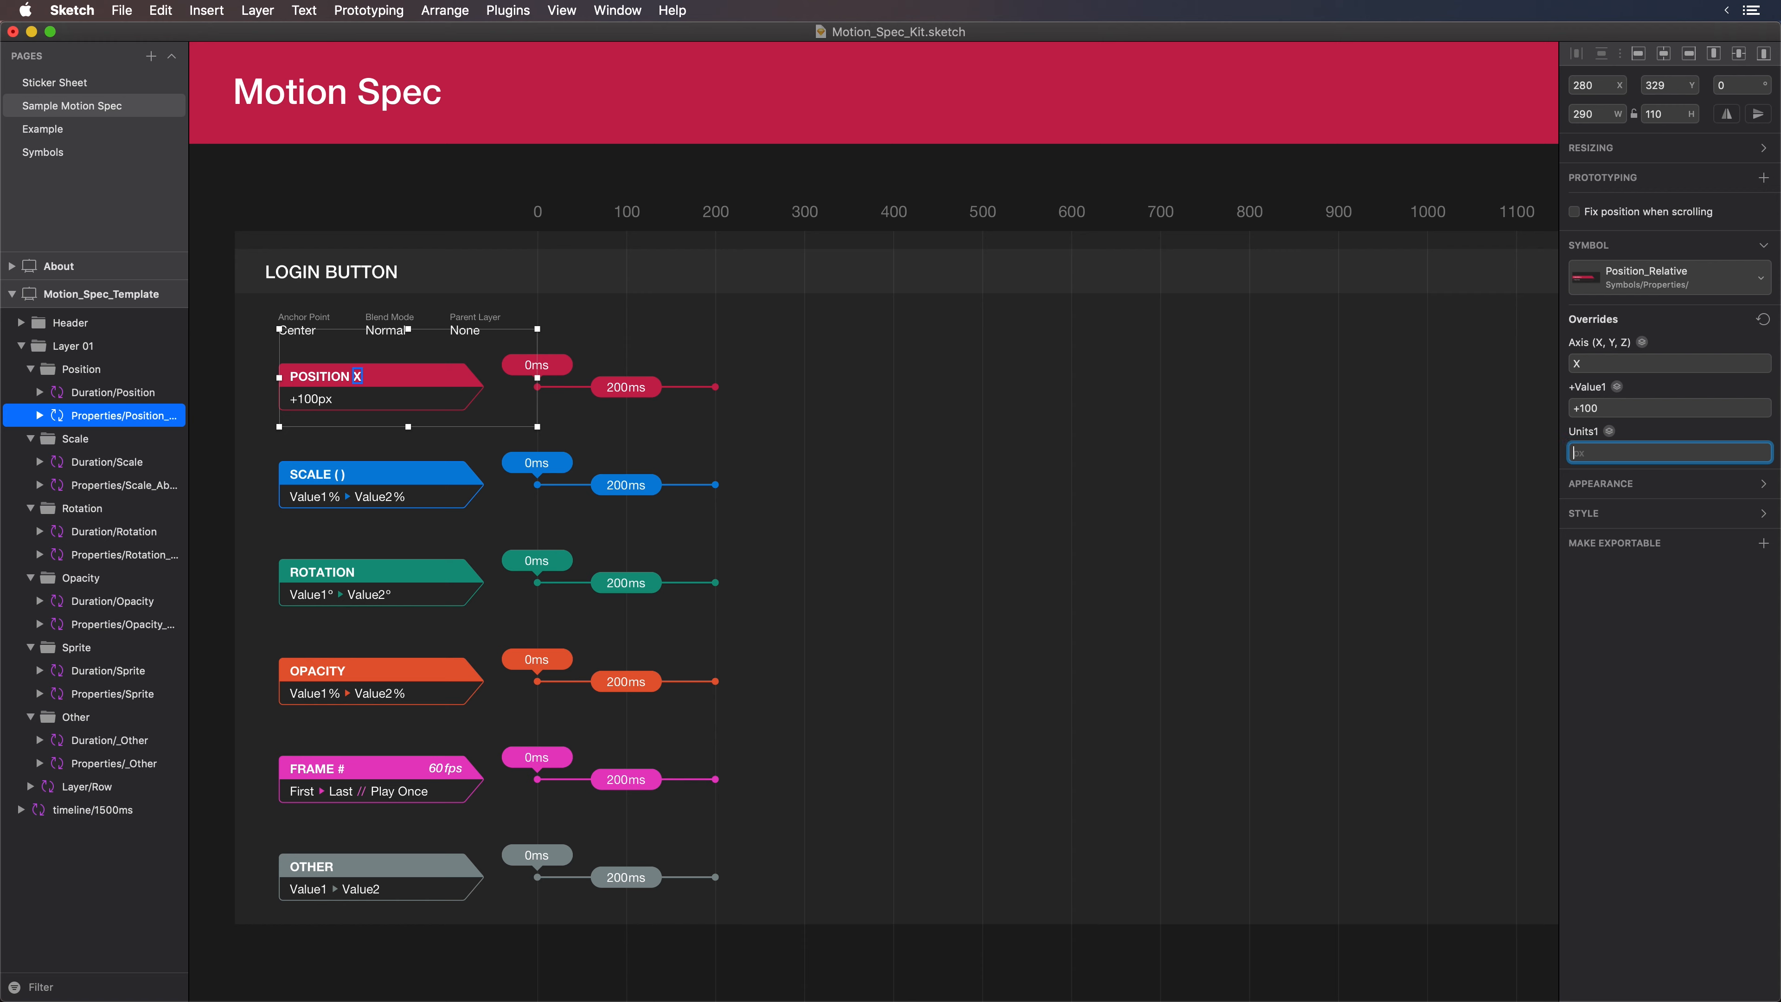
{"action": "key", "text": "Return"}
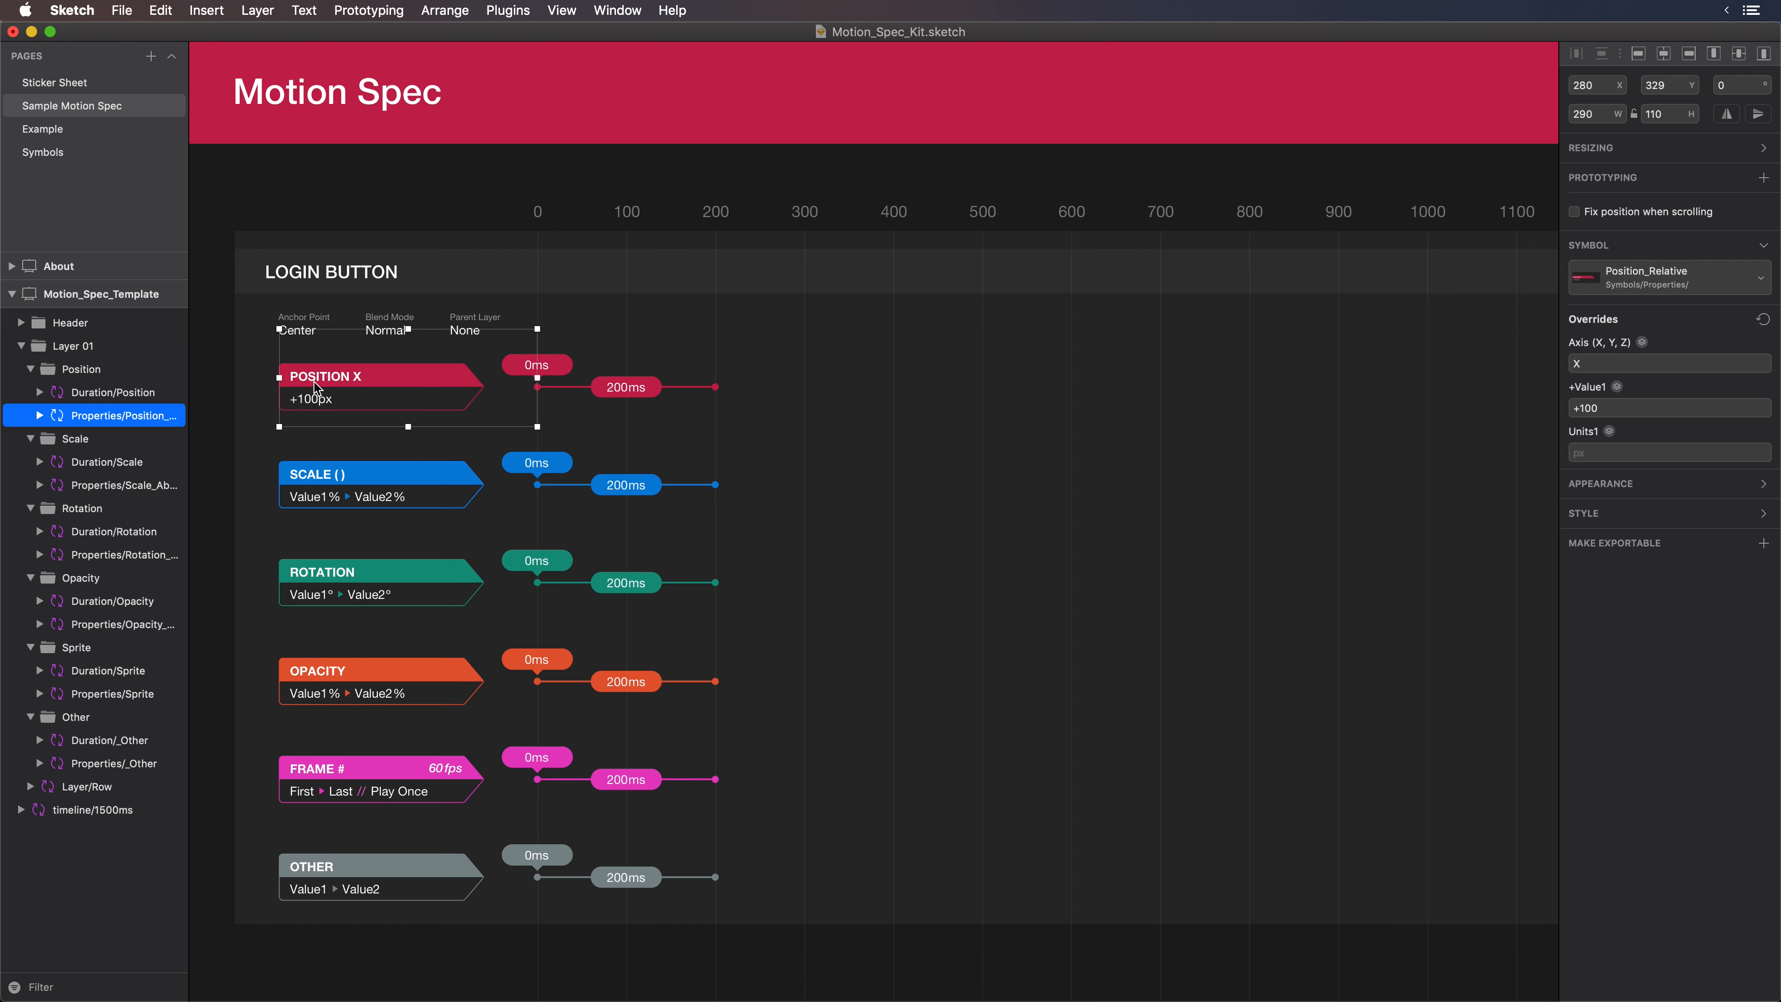
Set the Position duration symbol's delay override to 200 and its duration override to 500
{"action": "left_click", "coordinate": [616, 398]}
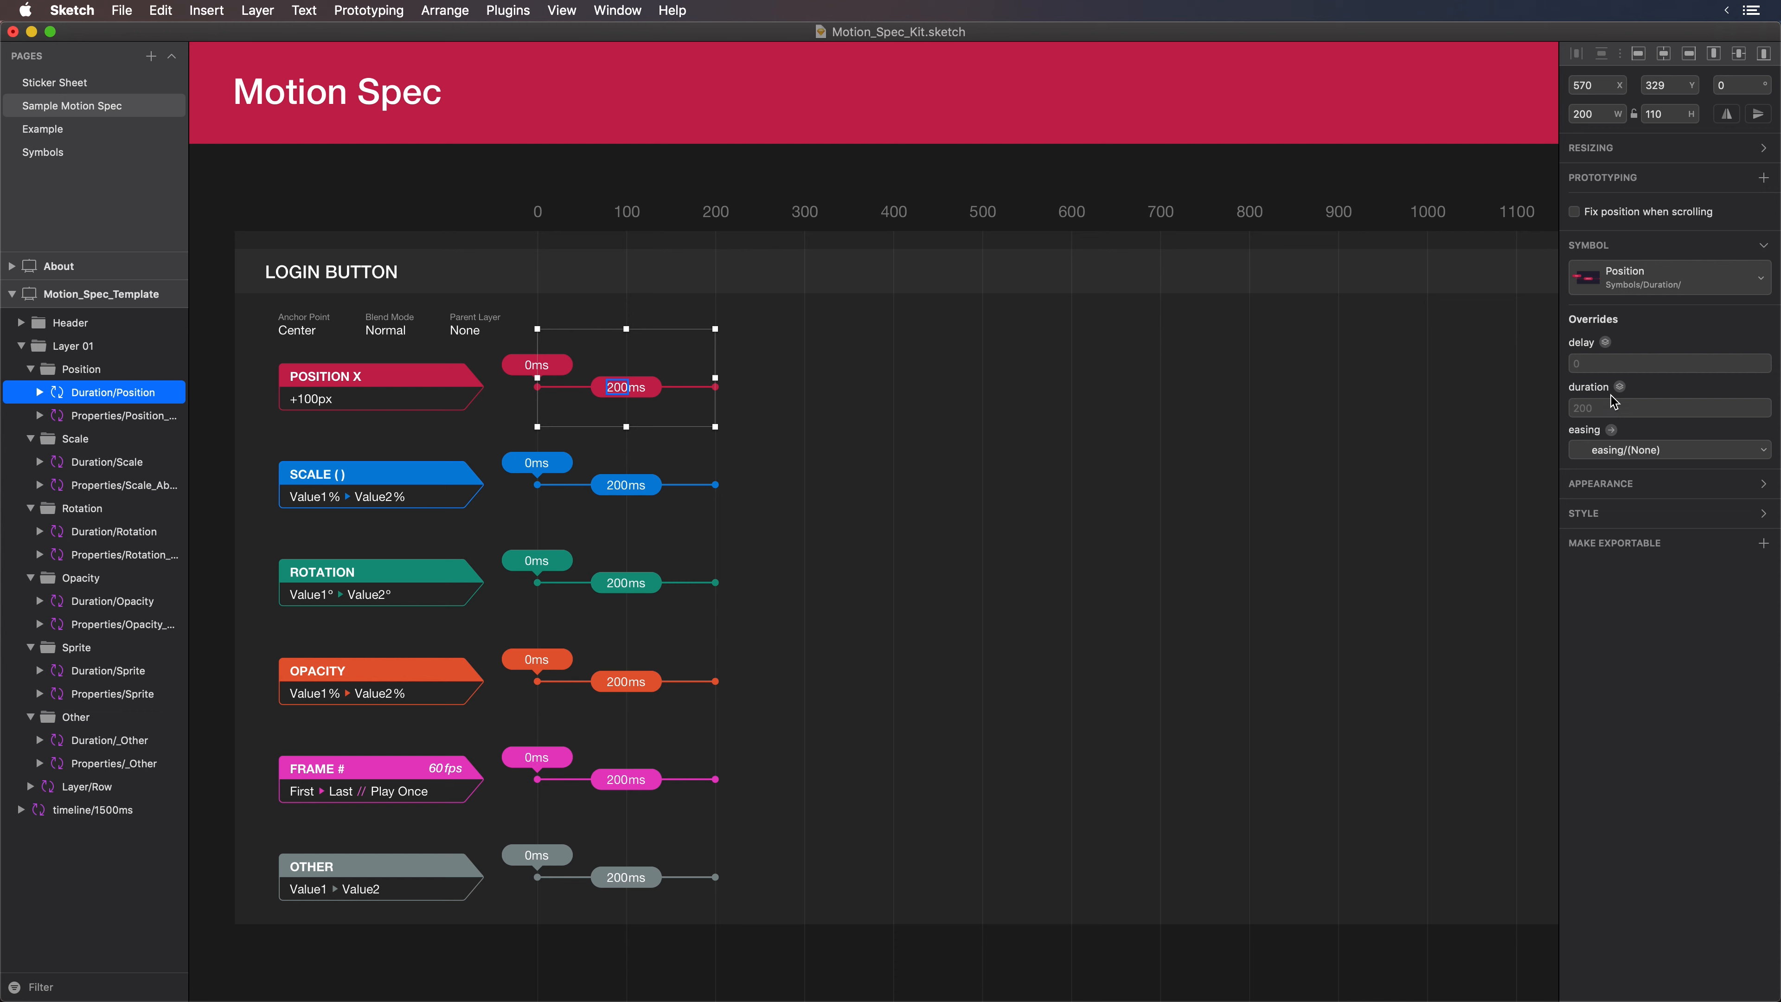
{"action": "left_click", "coordinate": [1596, 364]}
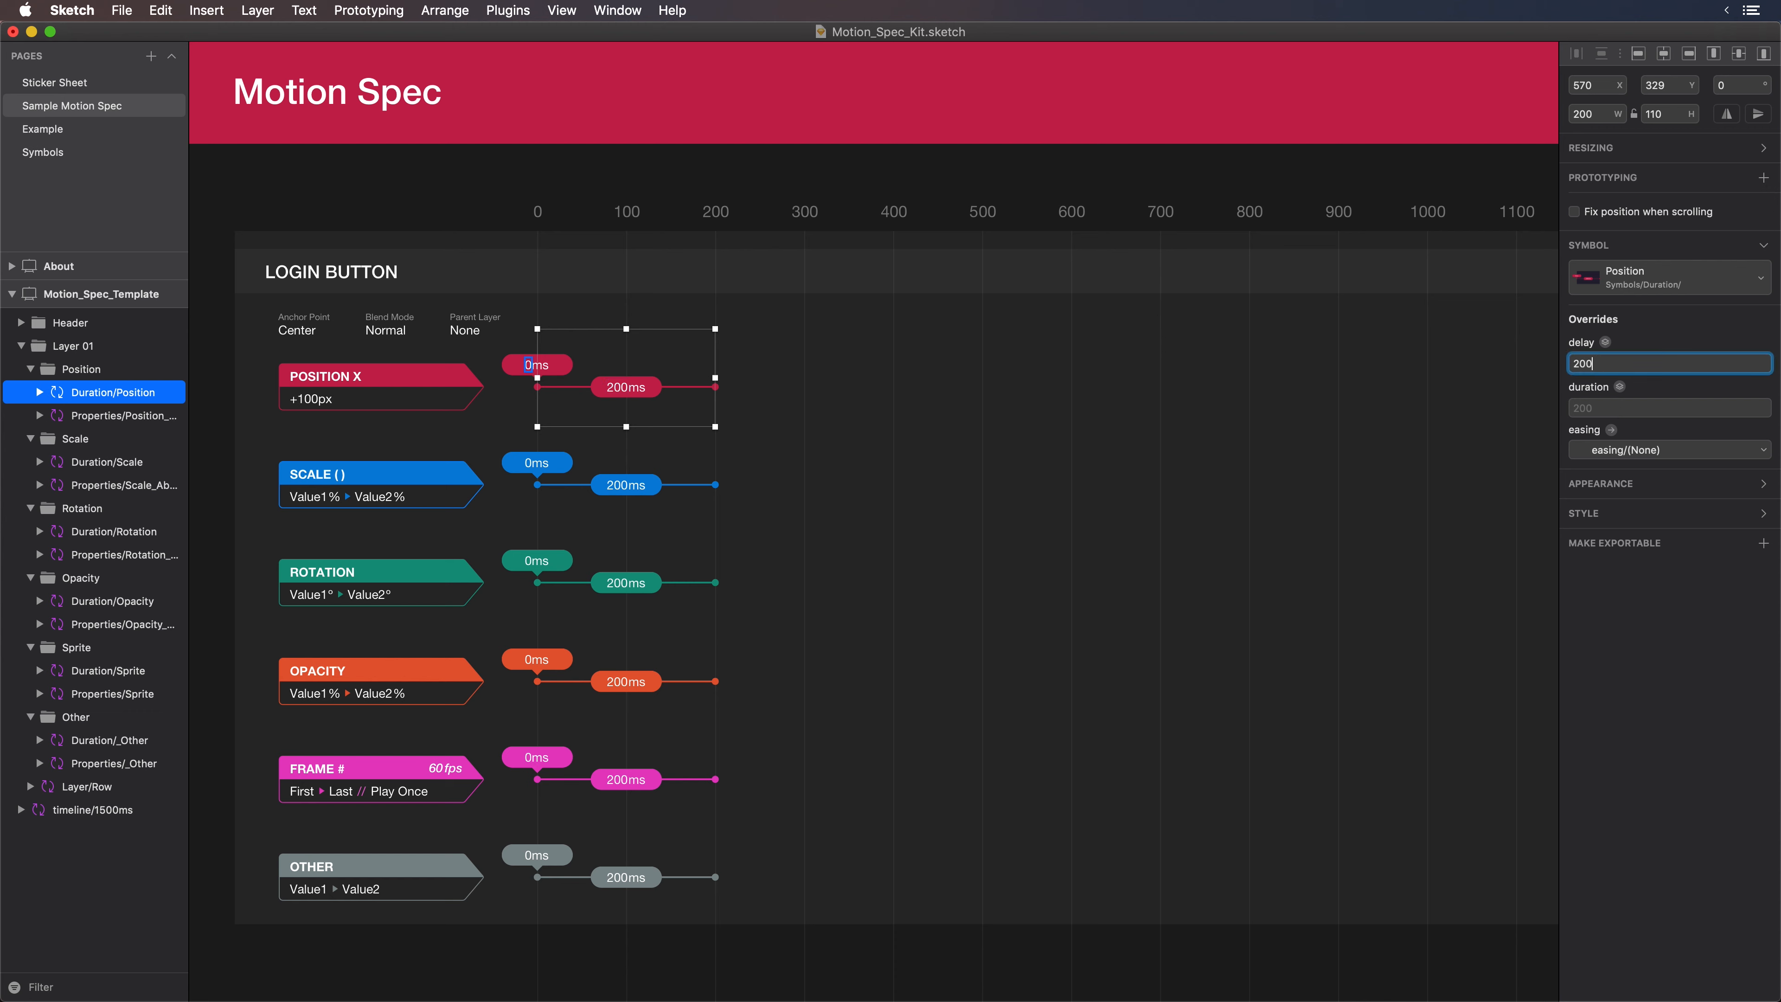
{"action": "left_click", "coordinate": [1602, 407]}
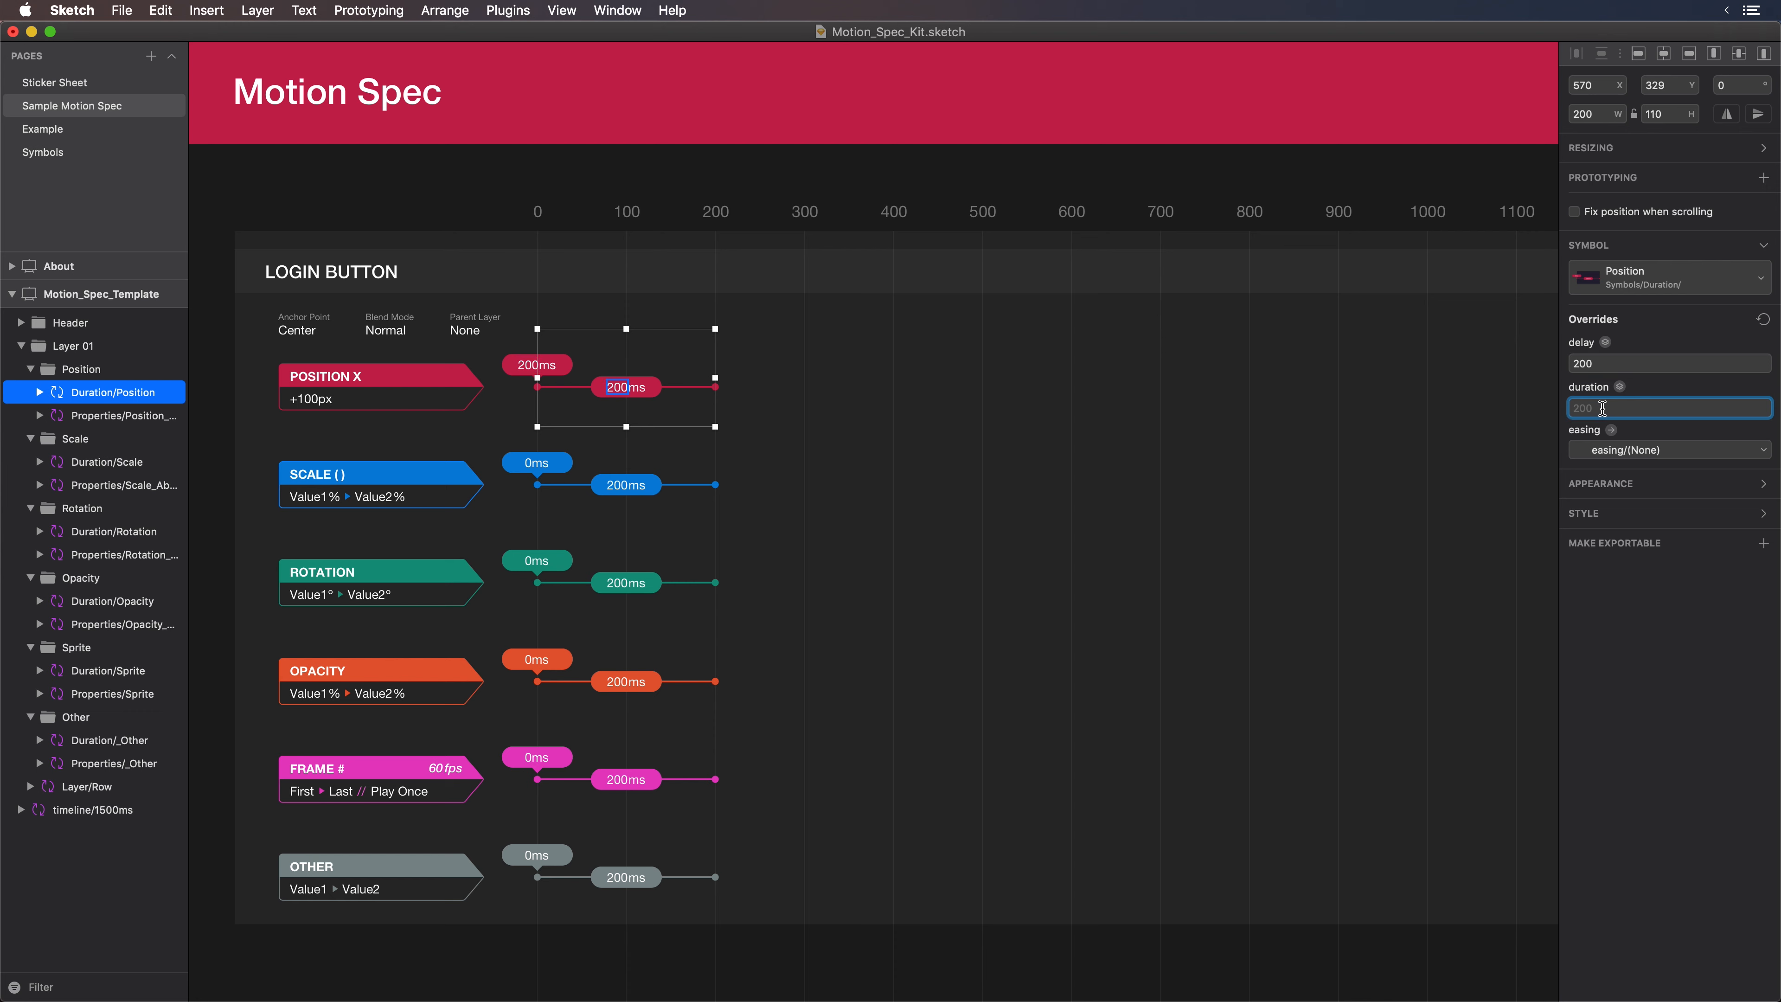
{"action": "type", "text": "500"}
{"action": "key", "text": "Return"}
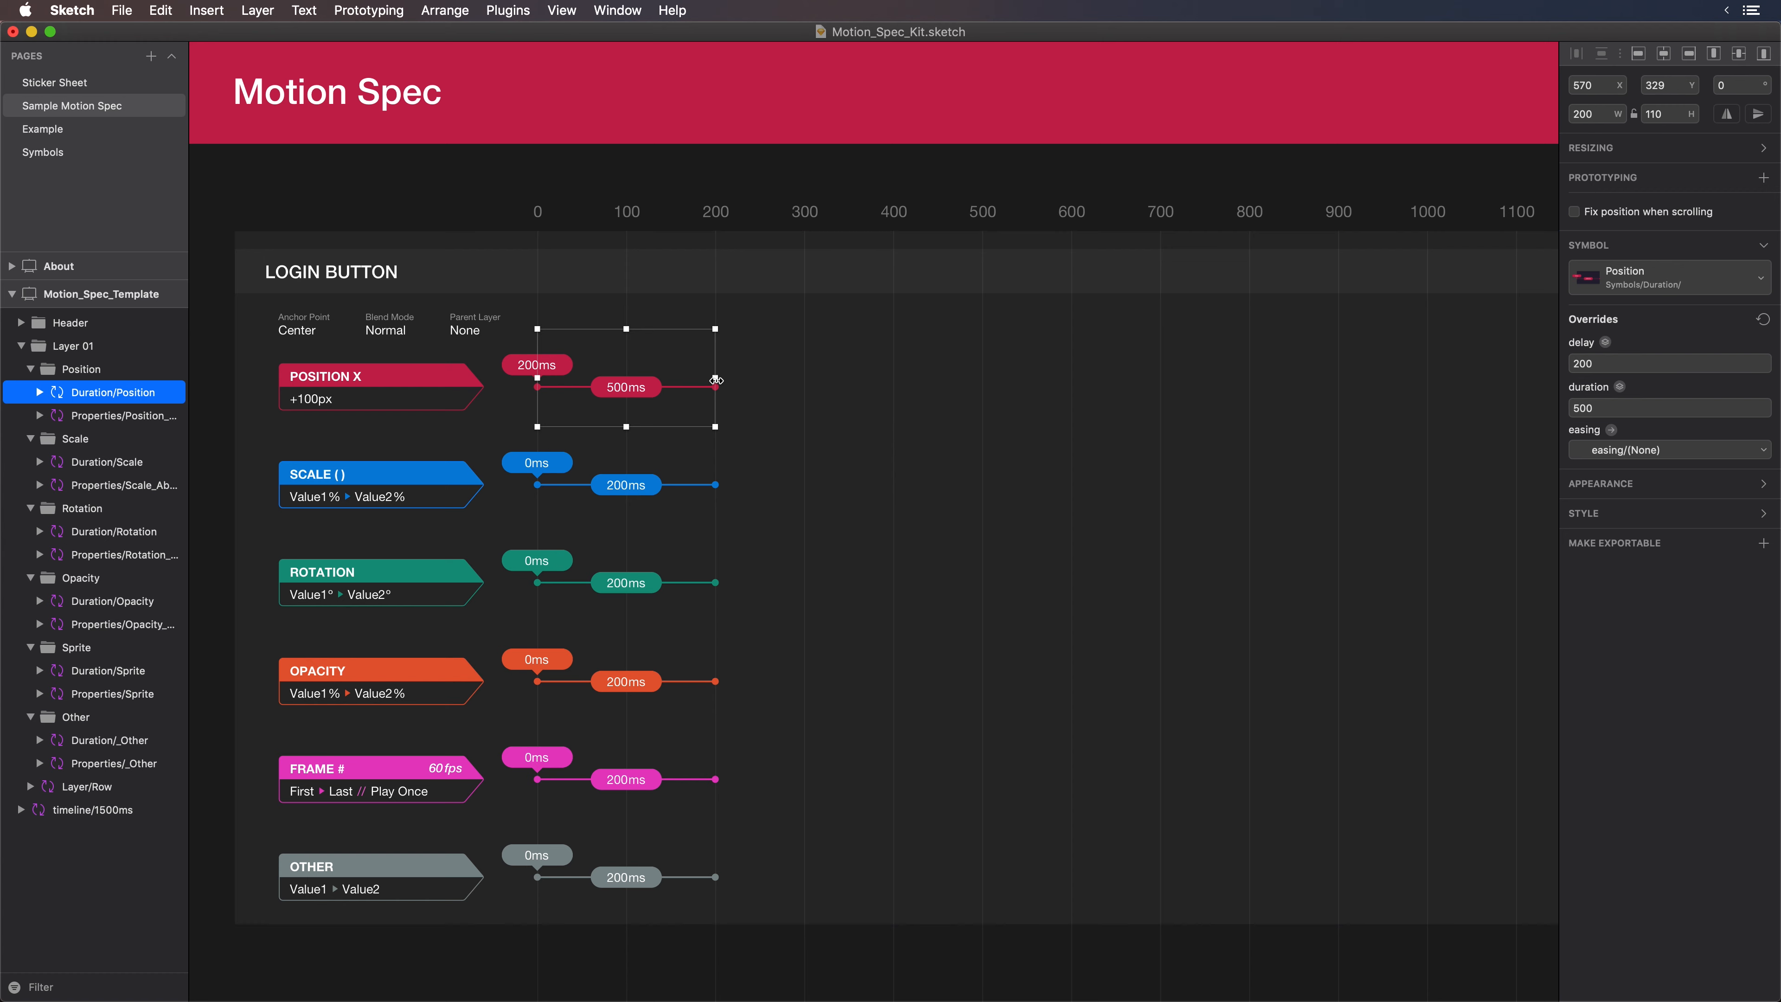
Try to stretch the Position duration bar freehand to a width of about 504
{"action": "left_click_drag", "start_coordinate": [716, 378], "coordinate": [1005, 399]}
{"action": "key", "text": "super+z"}
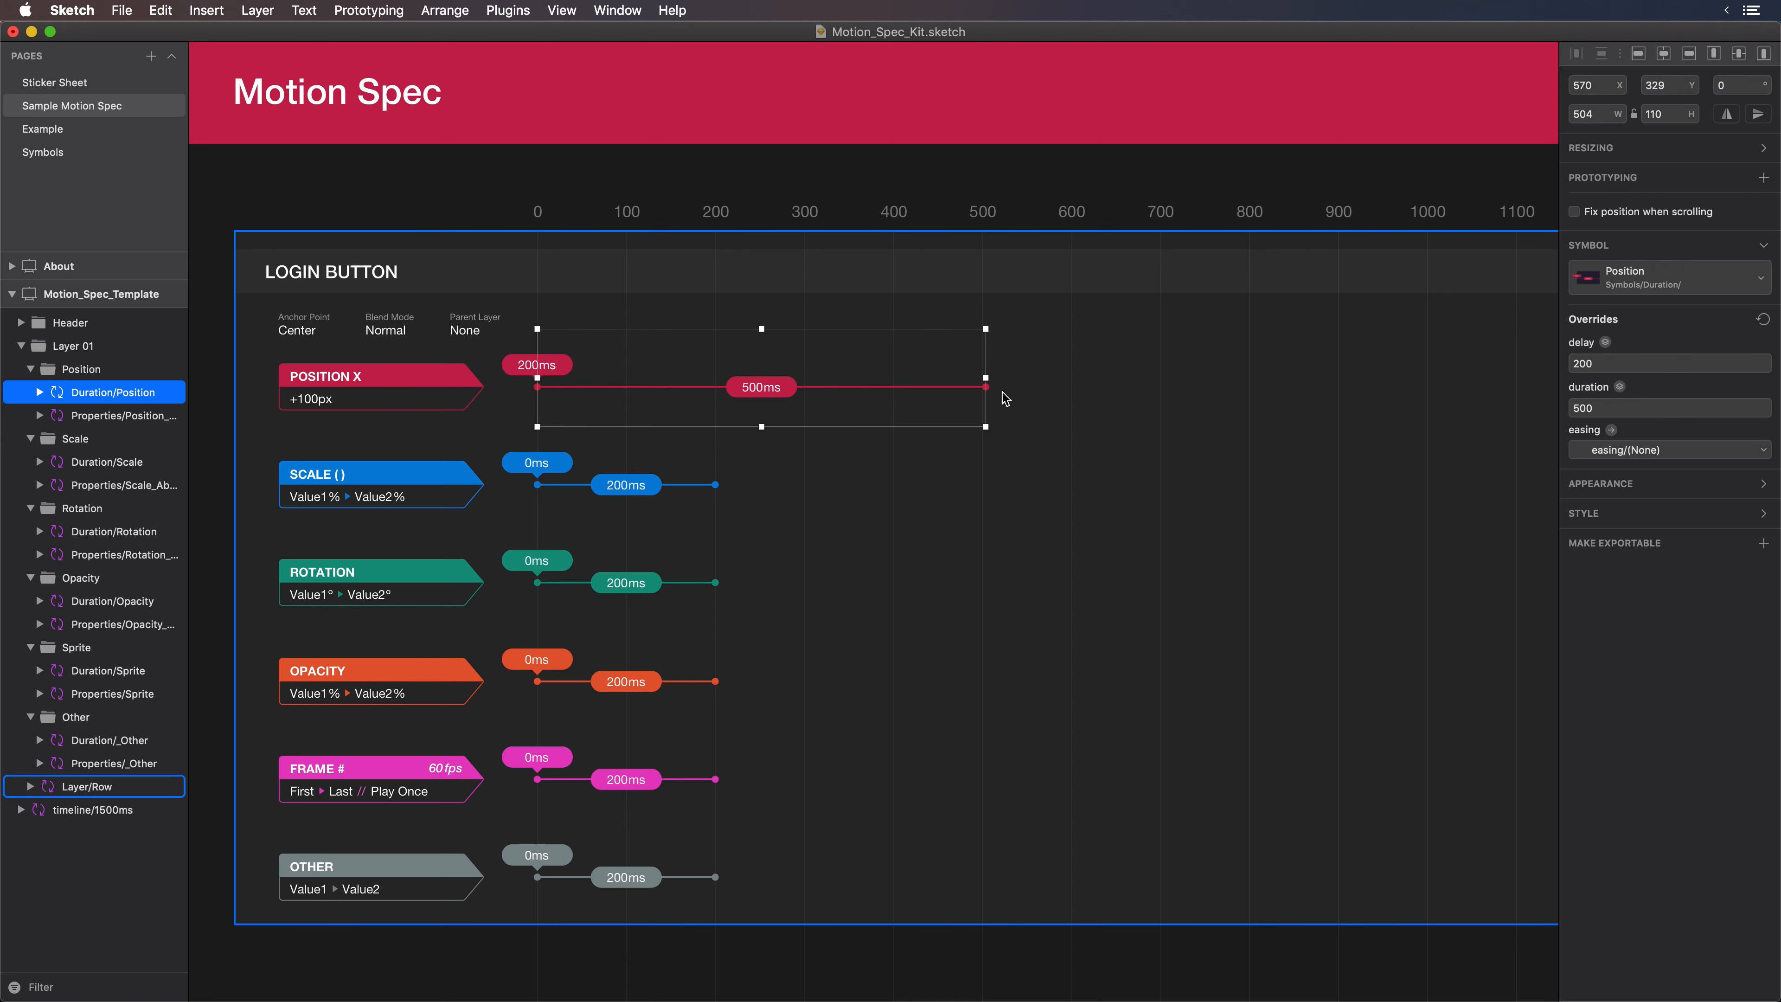
{"action": "key", "text": "super+z"}
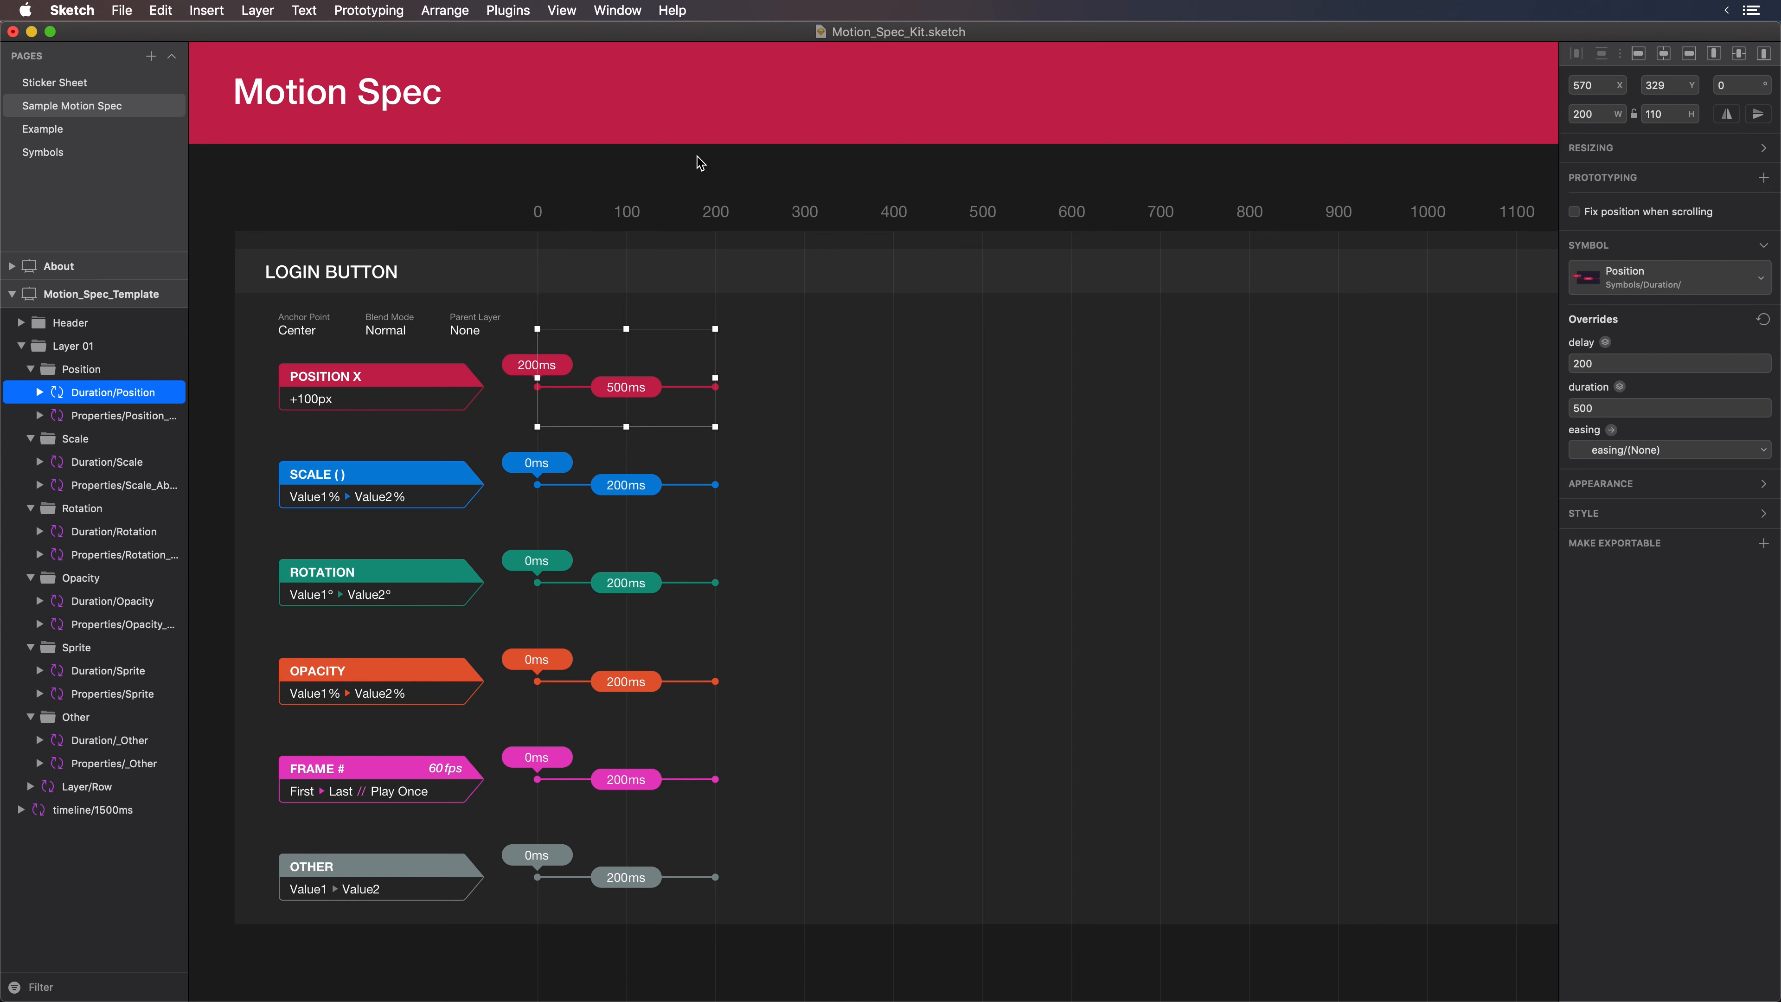
Set the Position duration bar's width to 500 and its X position to 770 to match the delay
{"action": "left_click", "coordinate": [1599, 110]}
{"action": "type", "text": "500"}
{"action": "key", "text": "Return"}
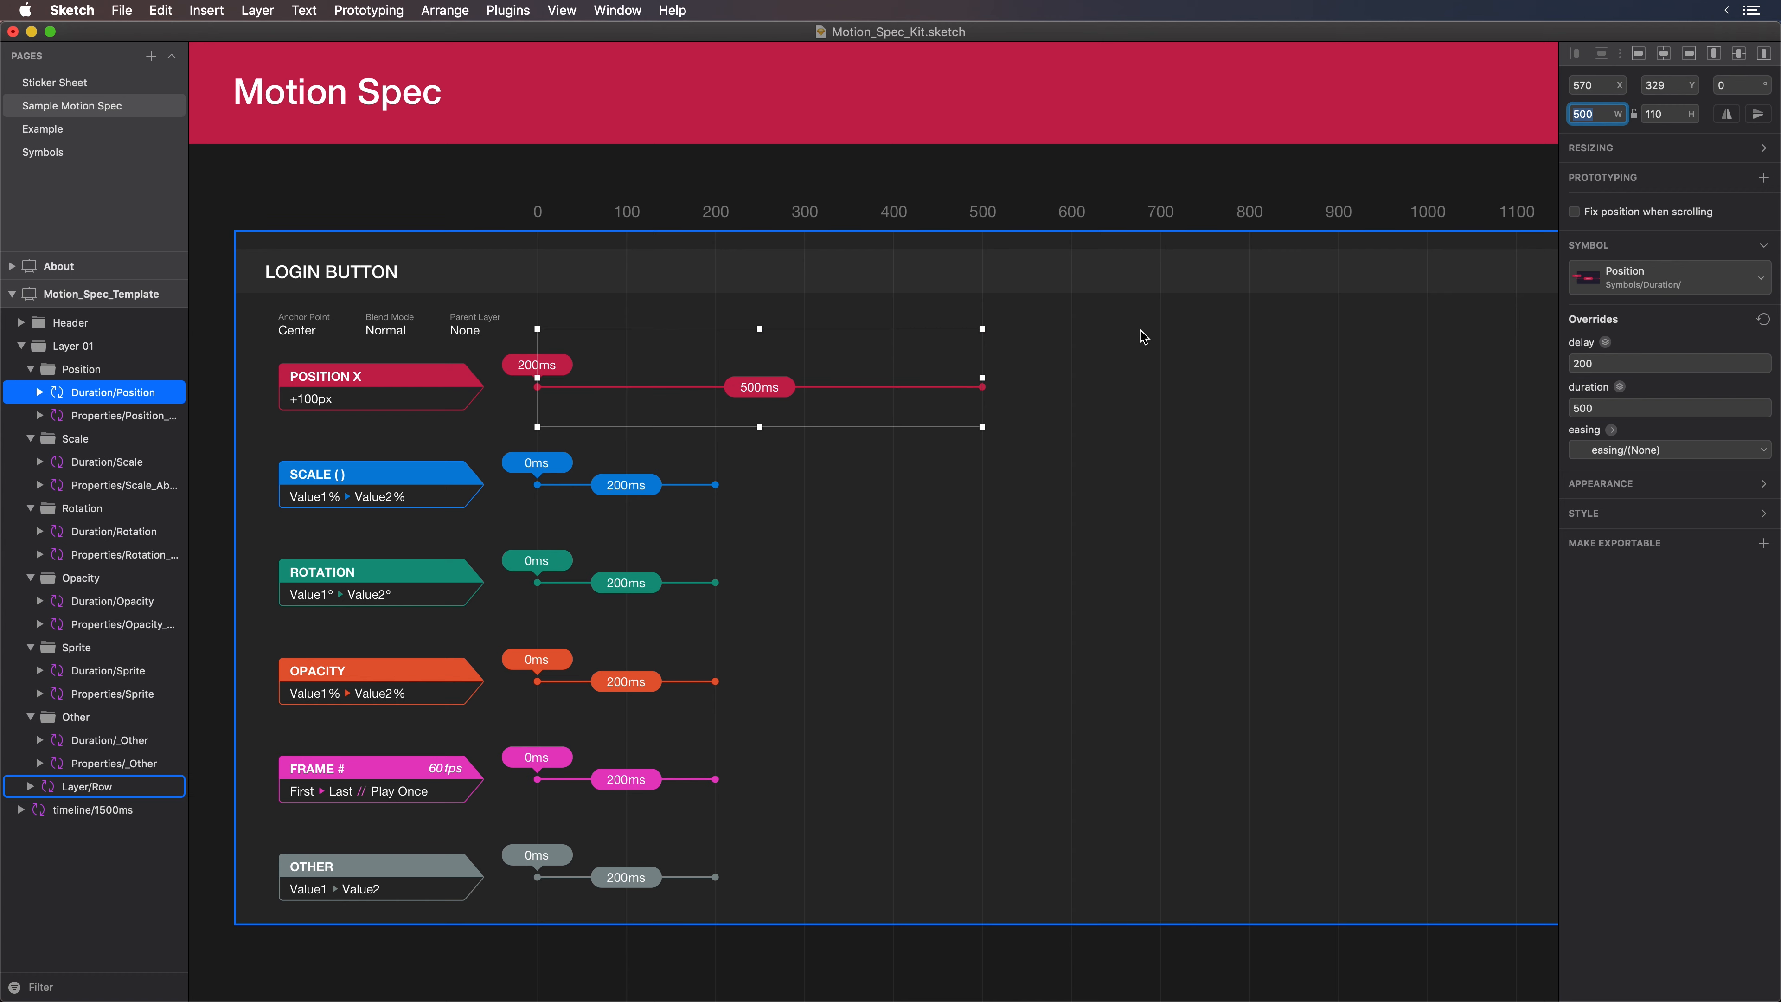
{"action": "left_click", "coordinate": [1606, 87]}
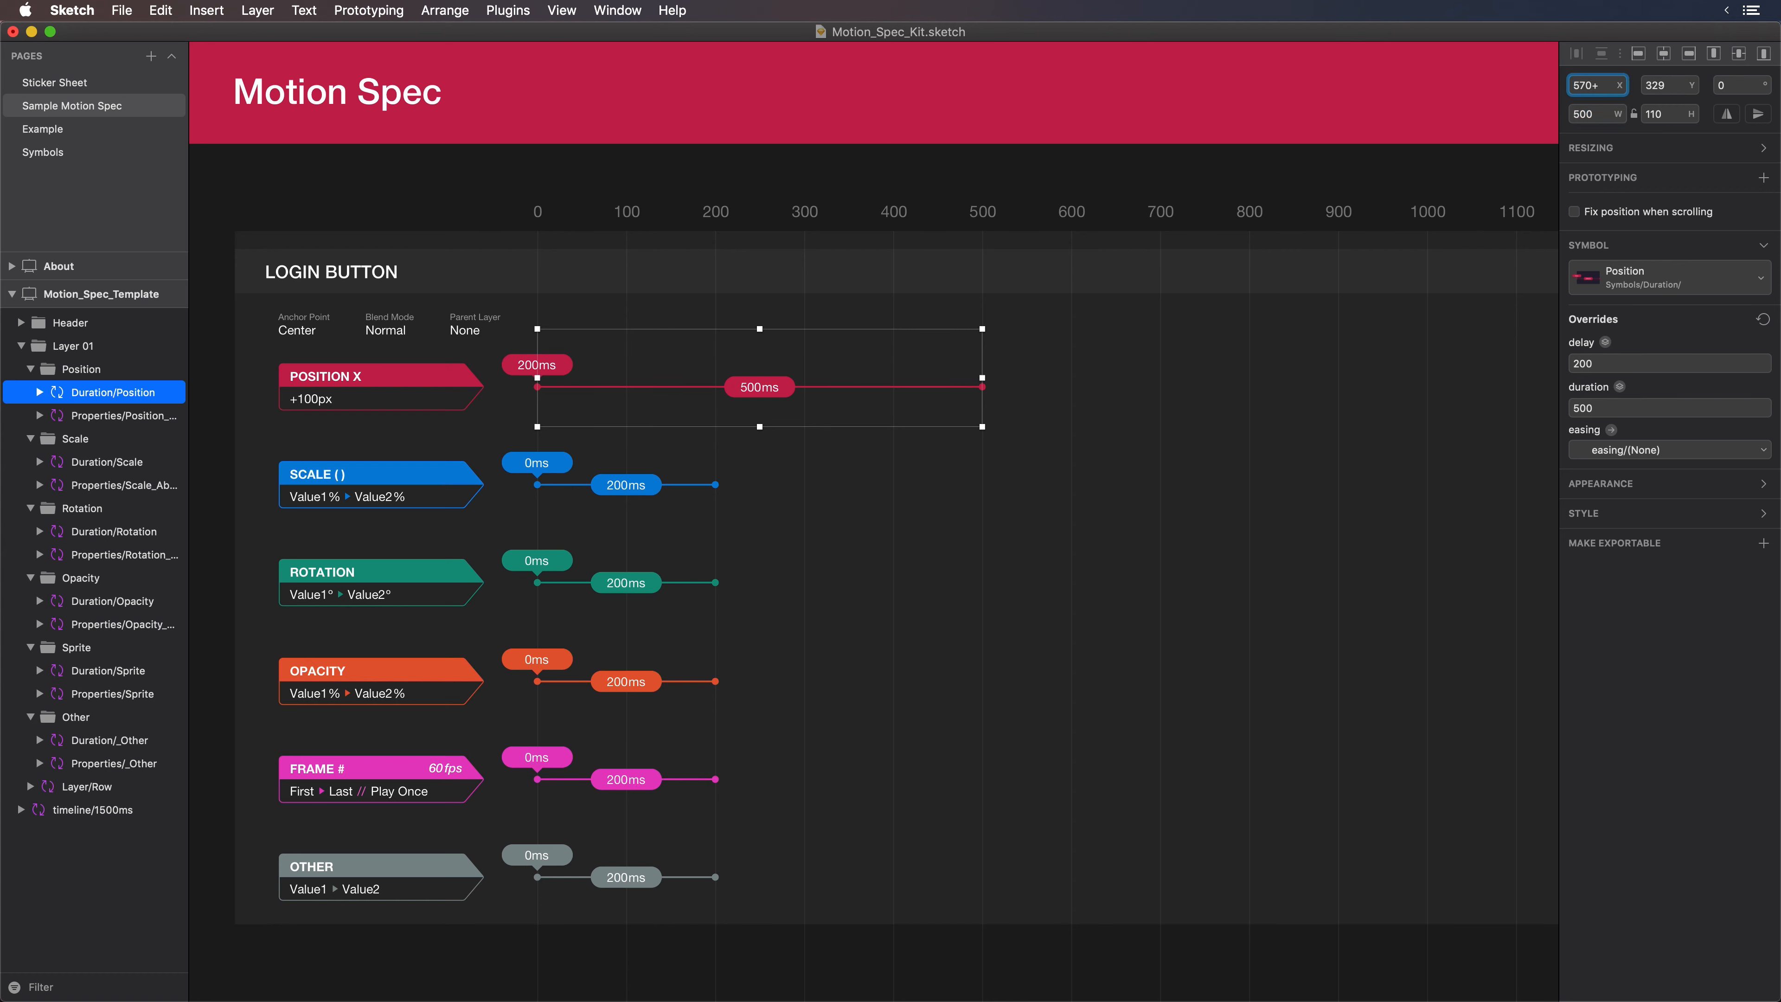
{"action": "key", "text": "Return"}
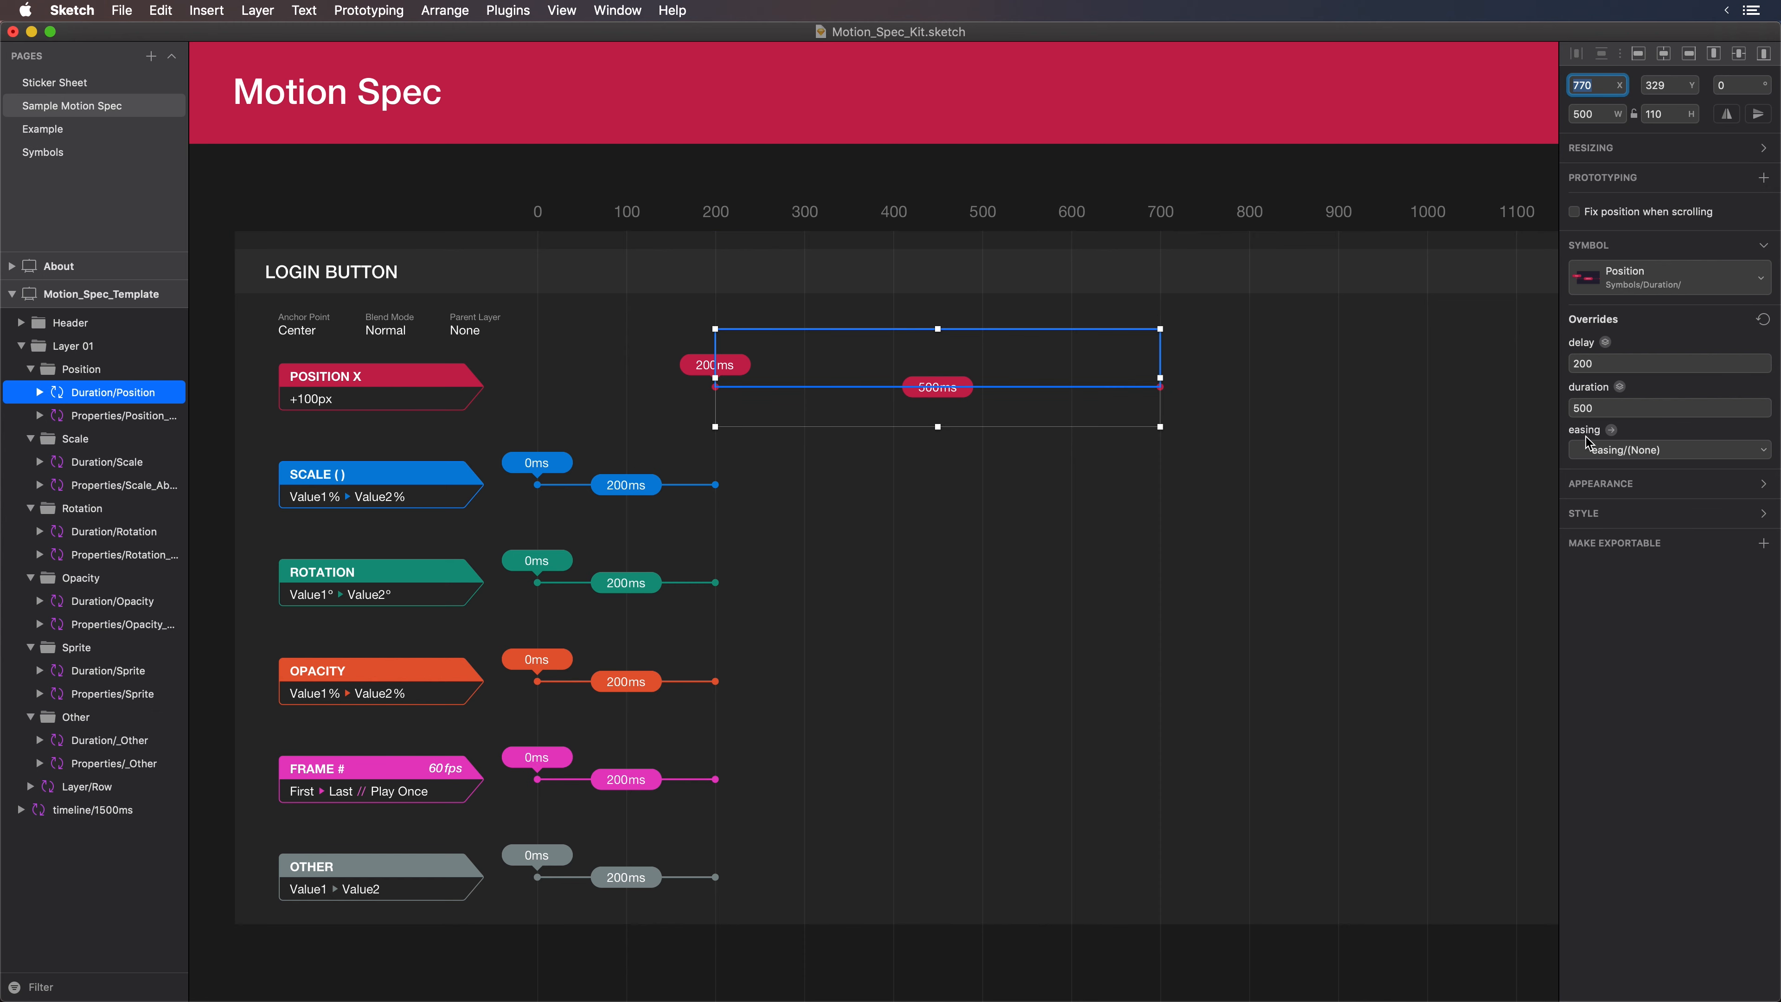
Apply the easing/InOutQuart curve to the Position duration symbol
{"action": "left_click", "coordinate": [1628, 452]}
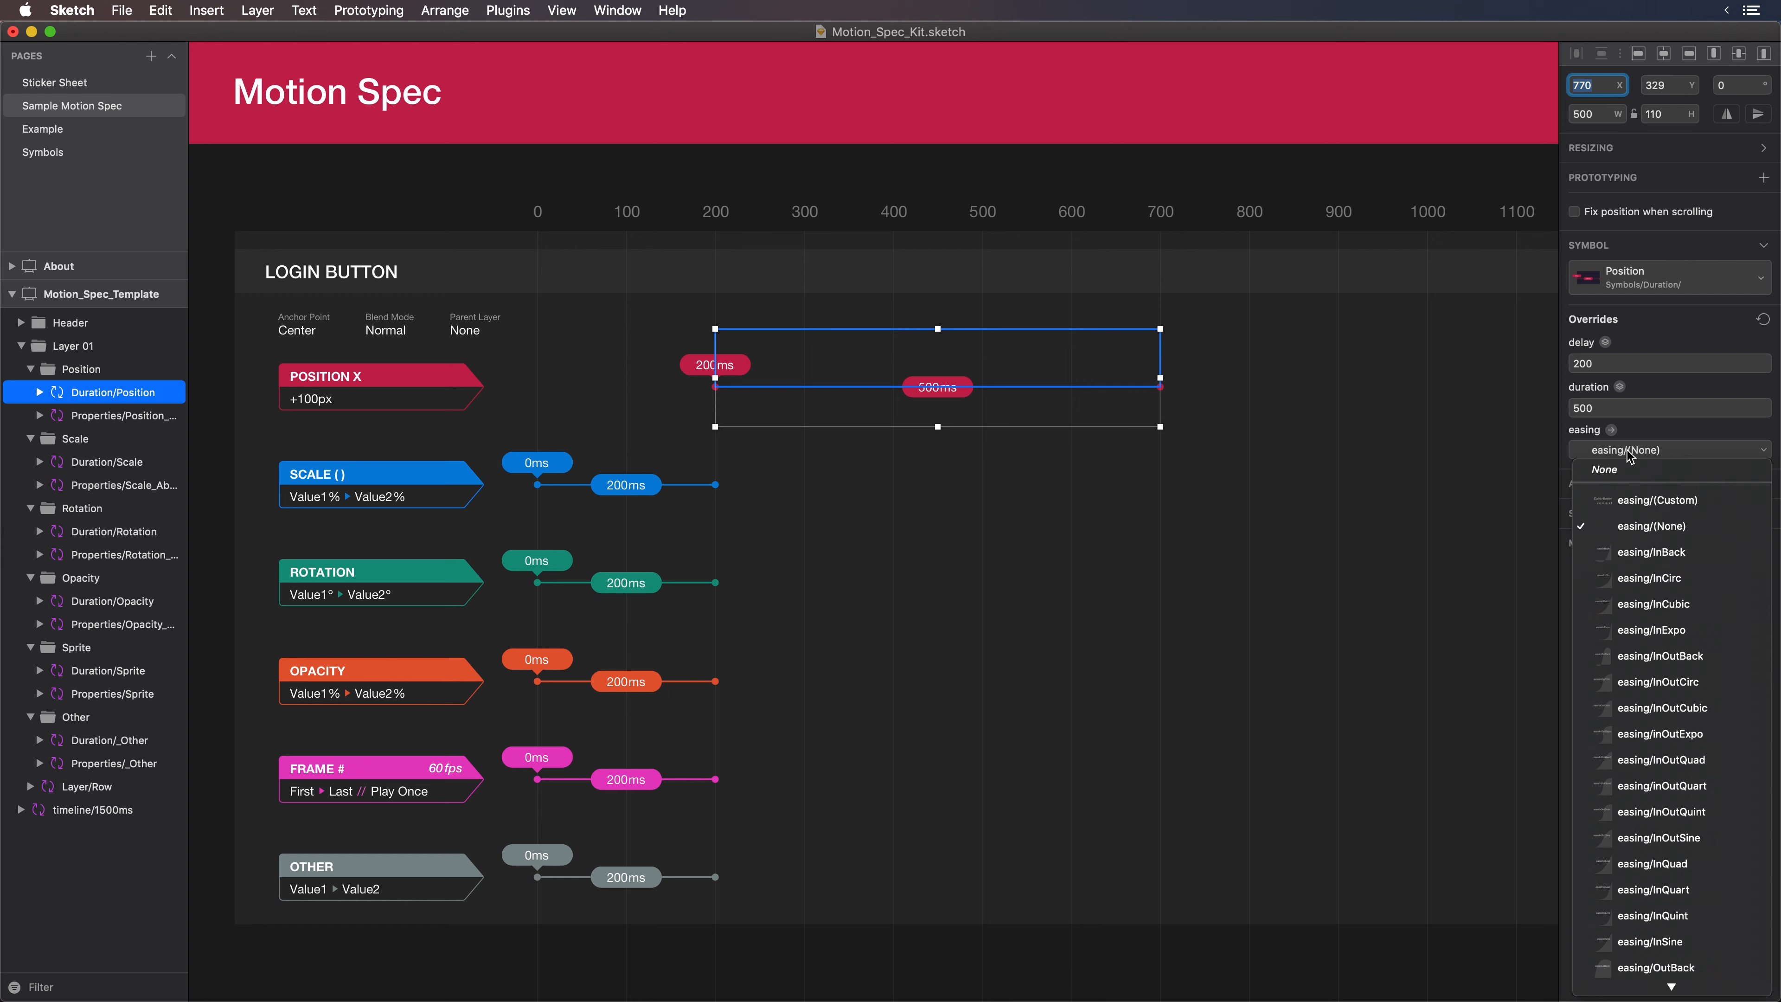
{"action": "scroll", "coordinate": [1662, 603], "scroll_direction": "down", "scroll_amount": 5}
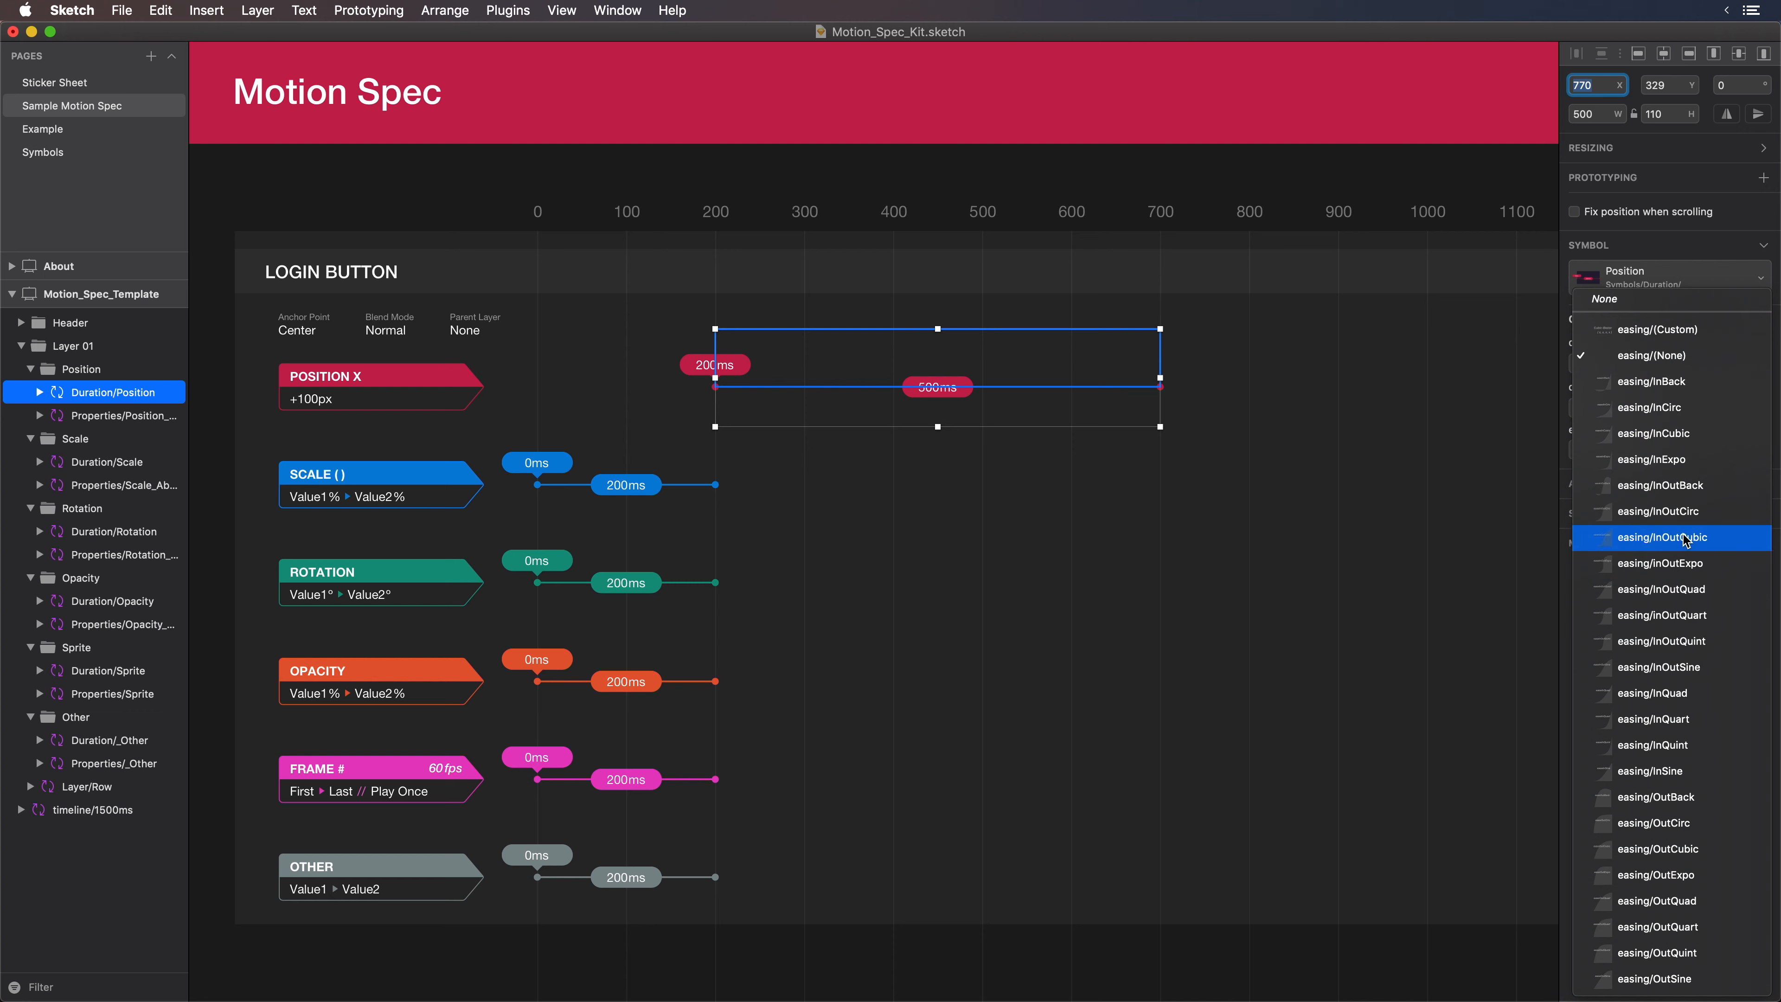
{"action": "left_click", "coordinate": [1695, 617]}
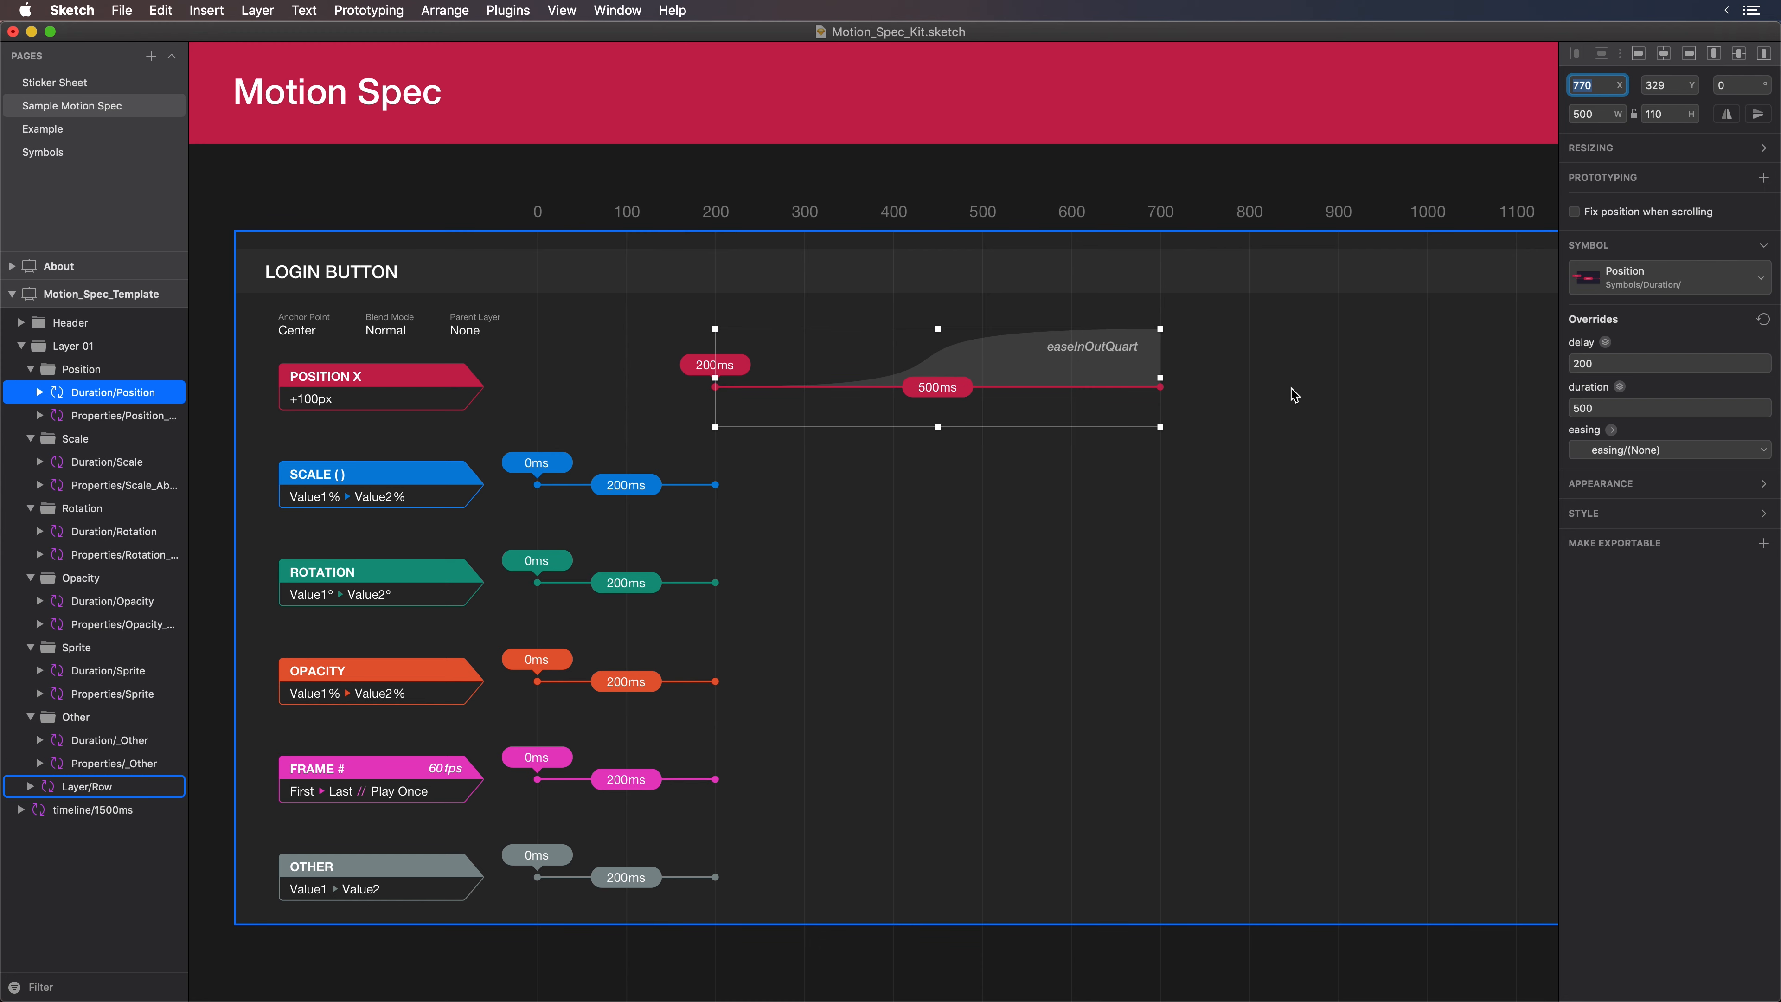
Change the Position duration symbol's easing override to easing/OutQuart
{"action": "left_click", "coordinate": [1661, 456]}
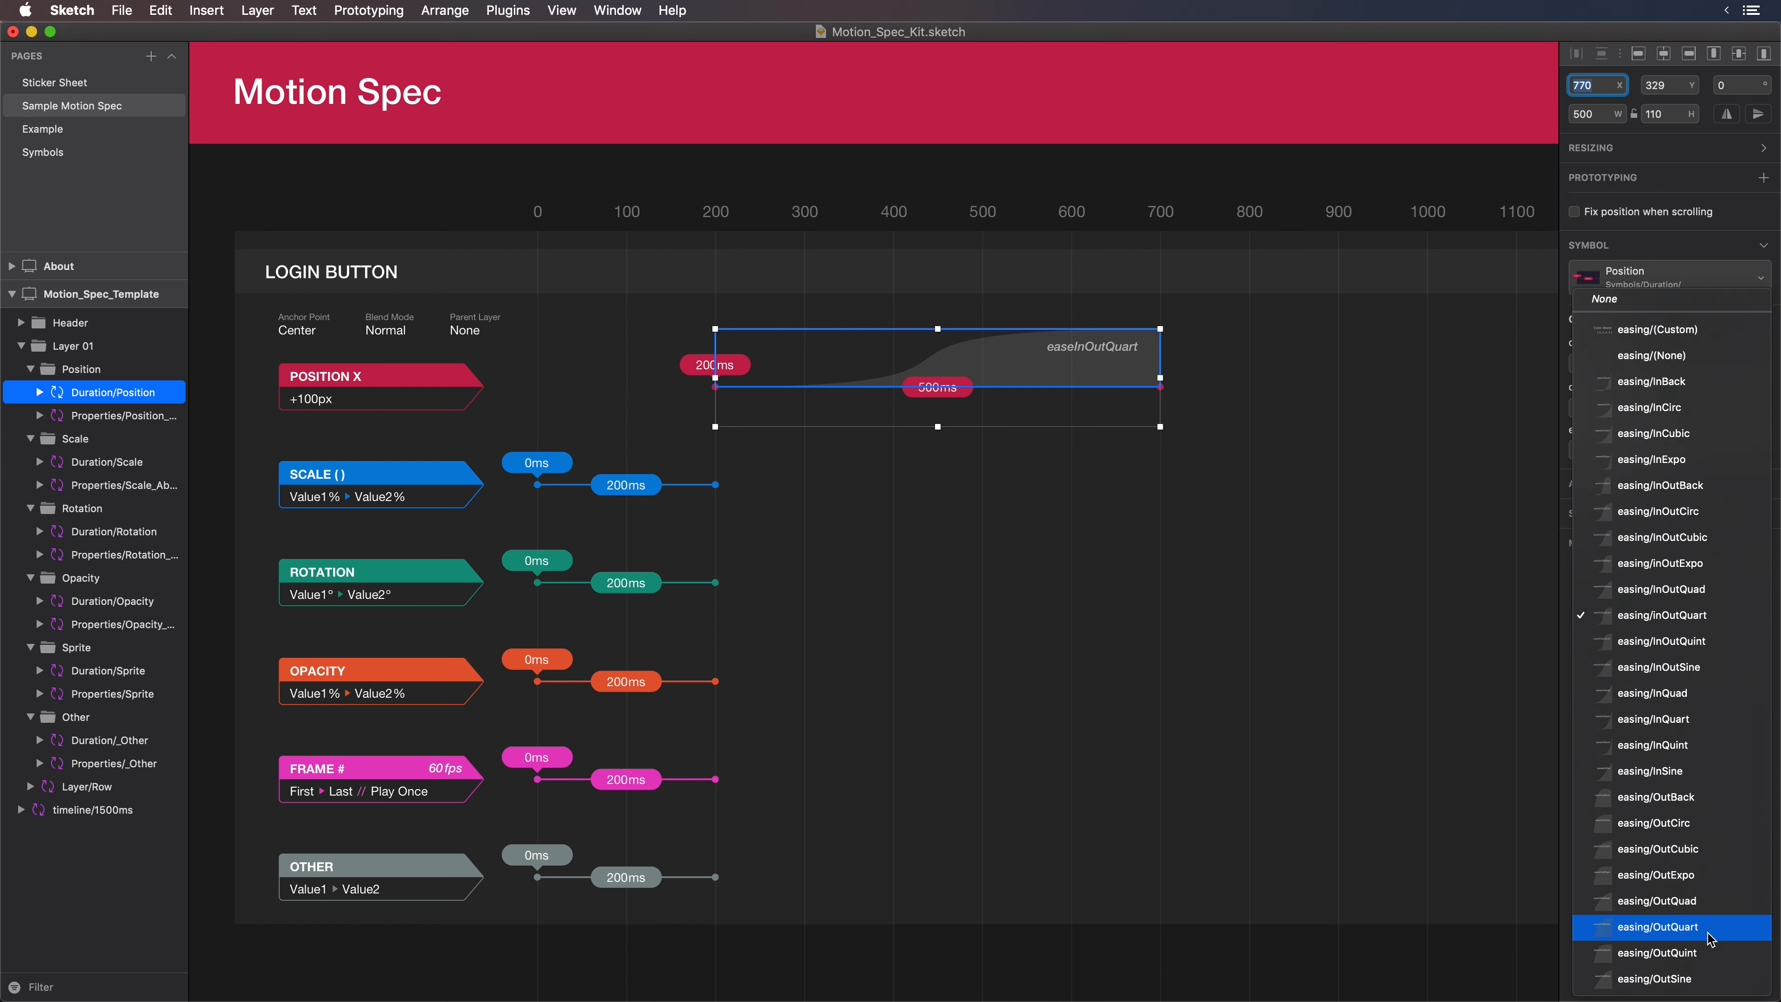
{"action": "left_click", "coordinate": [1708, 937]}
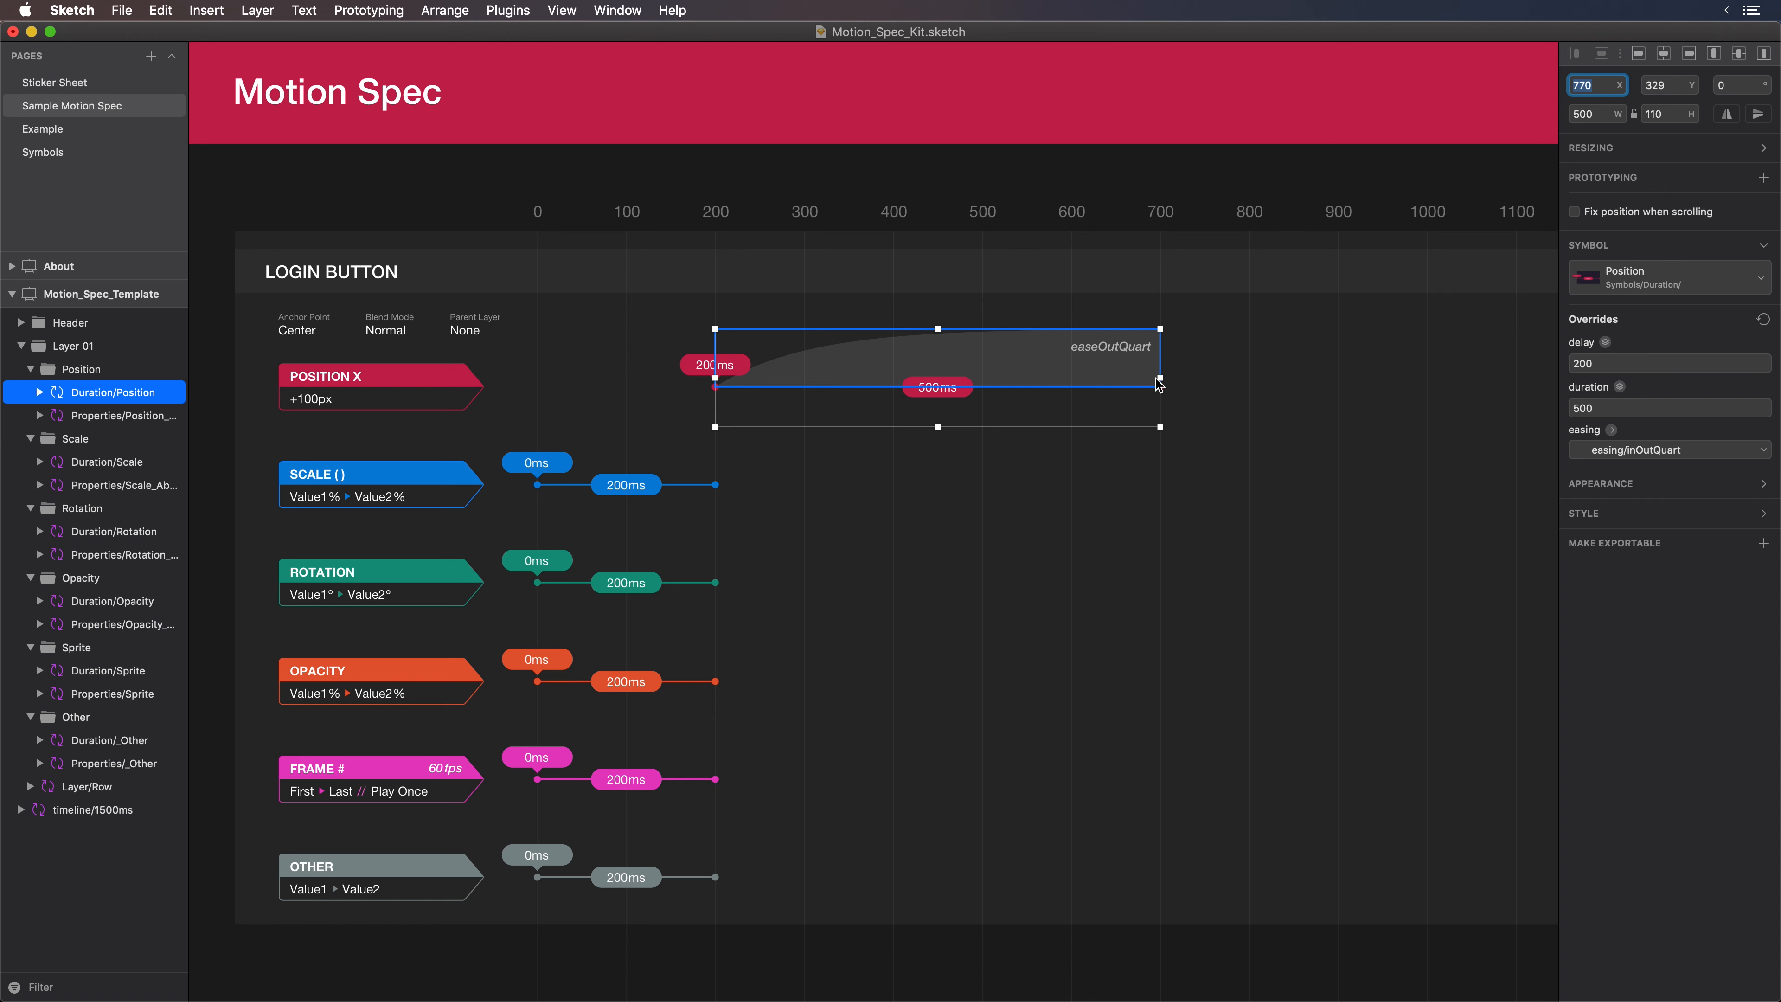
{"action": "mouse_move", "coordinate": [1160, 378]}
{"action": "left_mouse_down"}
{"action": "mouse_move", "coordinate": [1438, 375]}
{"action": "mouse_move", "coordinate": [875, 393]}
{"action": "mouse_move", "coordinate": [1160, 393]}
{"action": "left_mouse_up"}
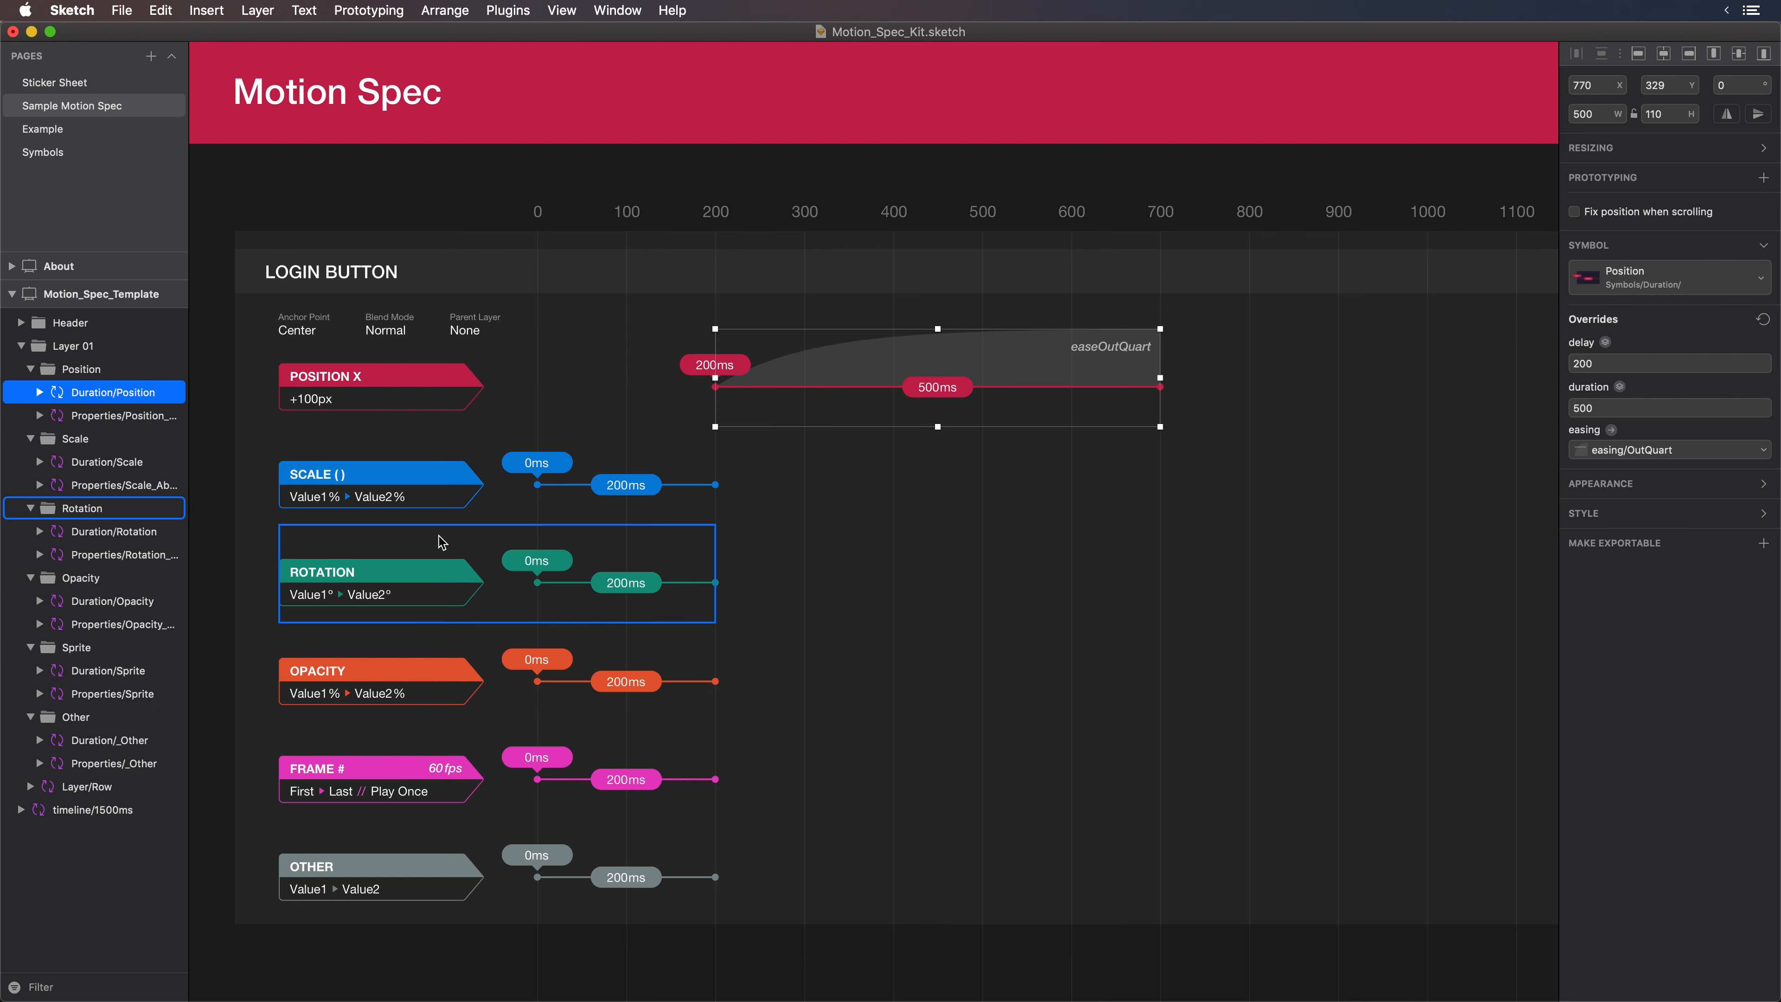
Delete the Scale, Rotation and Opacity property groups from the Login Button layer
{"action": "left_click", "coordinate": [439, 493]}
{"action": "left_click", "coordinate": [426, 597], "text": "shift"}
{"action": "left_click", "coordinate": [415, 684], "text": "shift"}
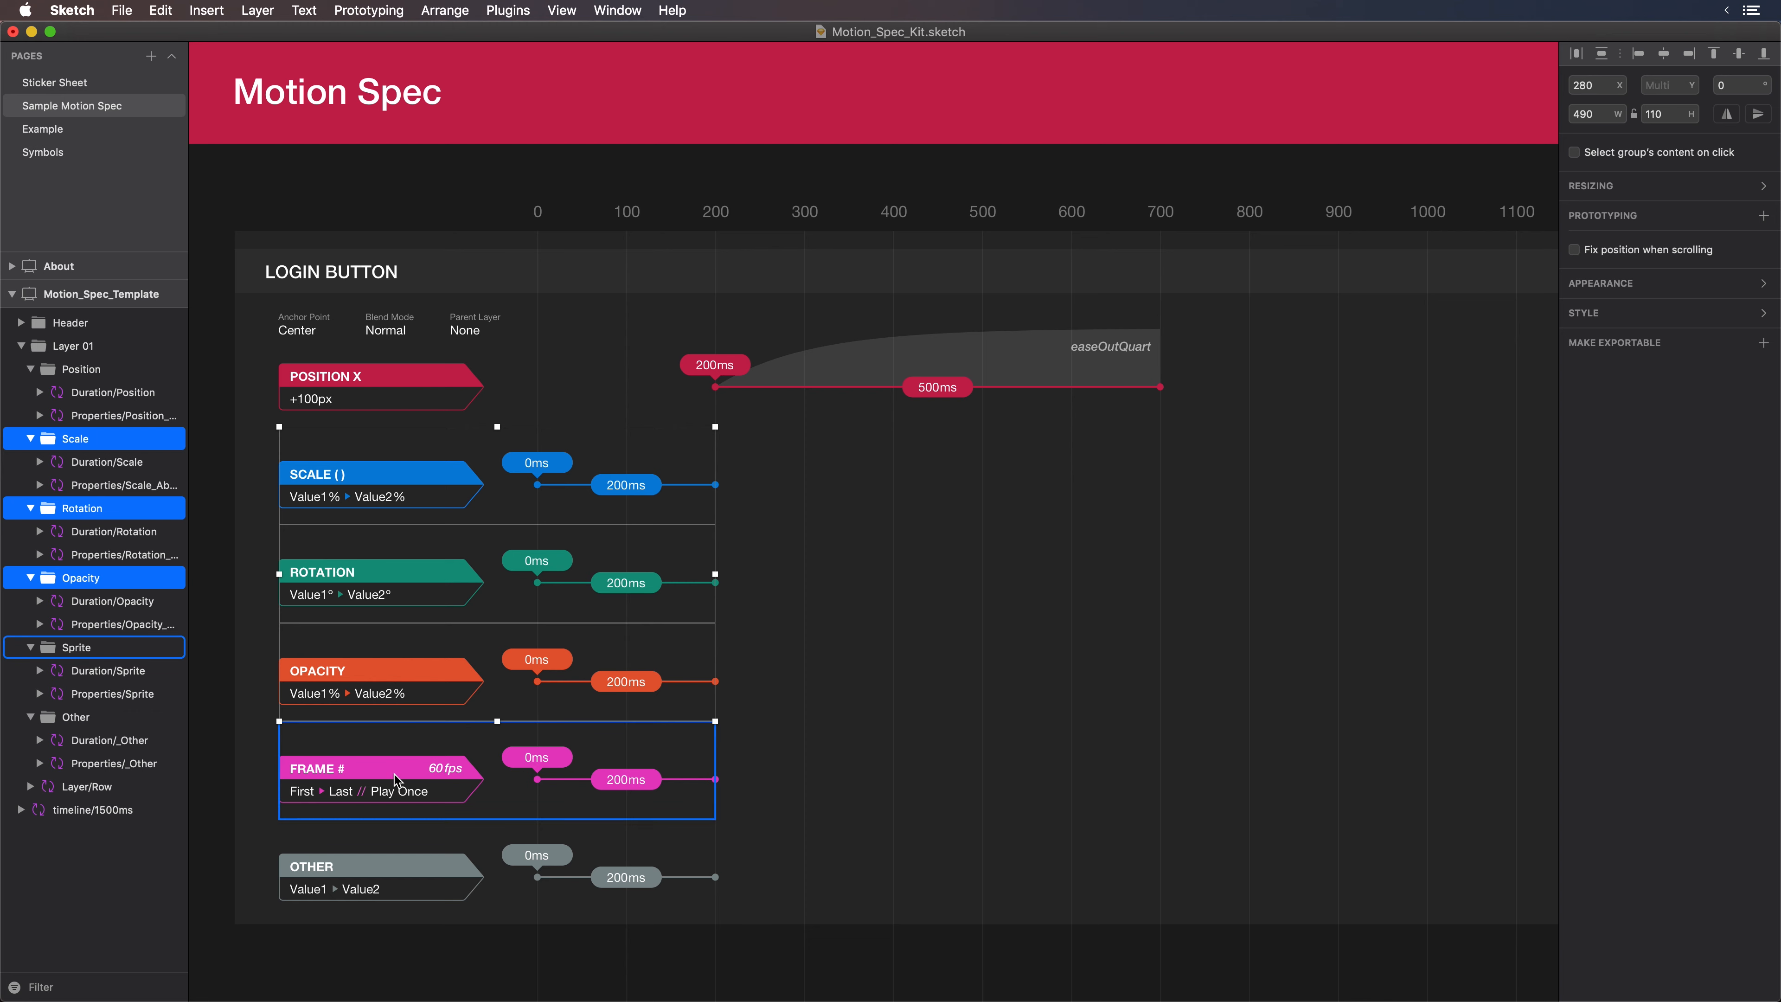
{"action": "left_click", "coordinate": [395, 774], "text": "shift"}
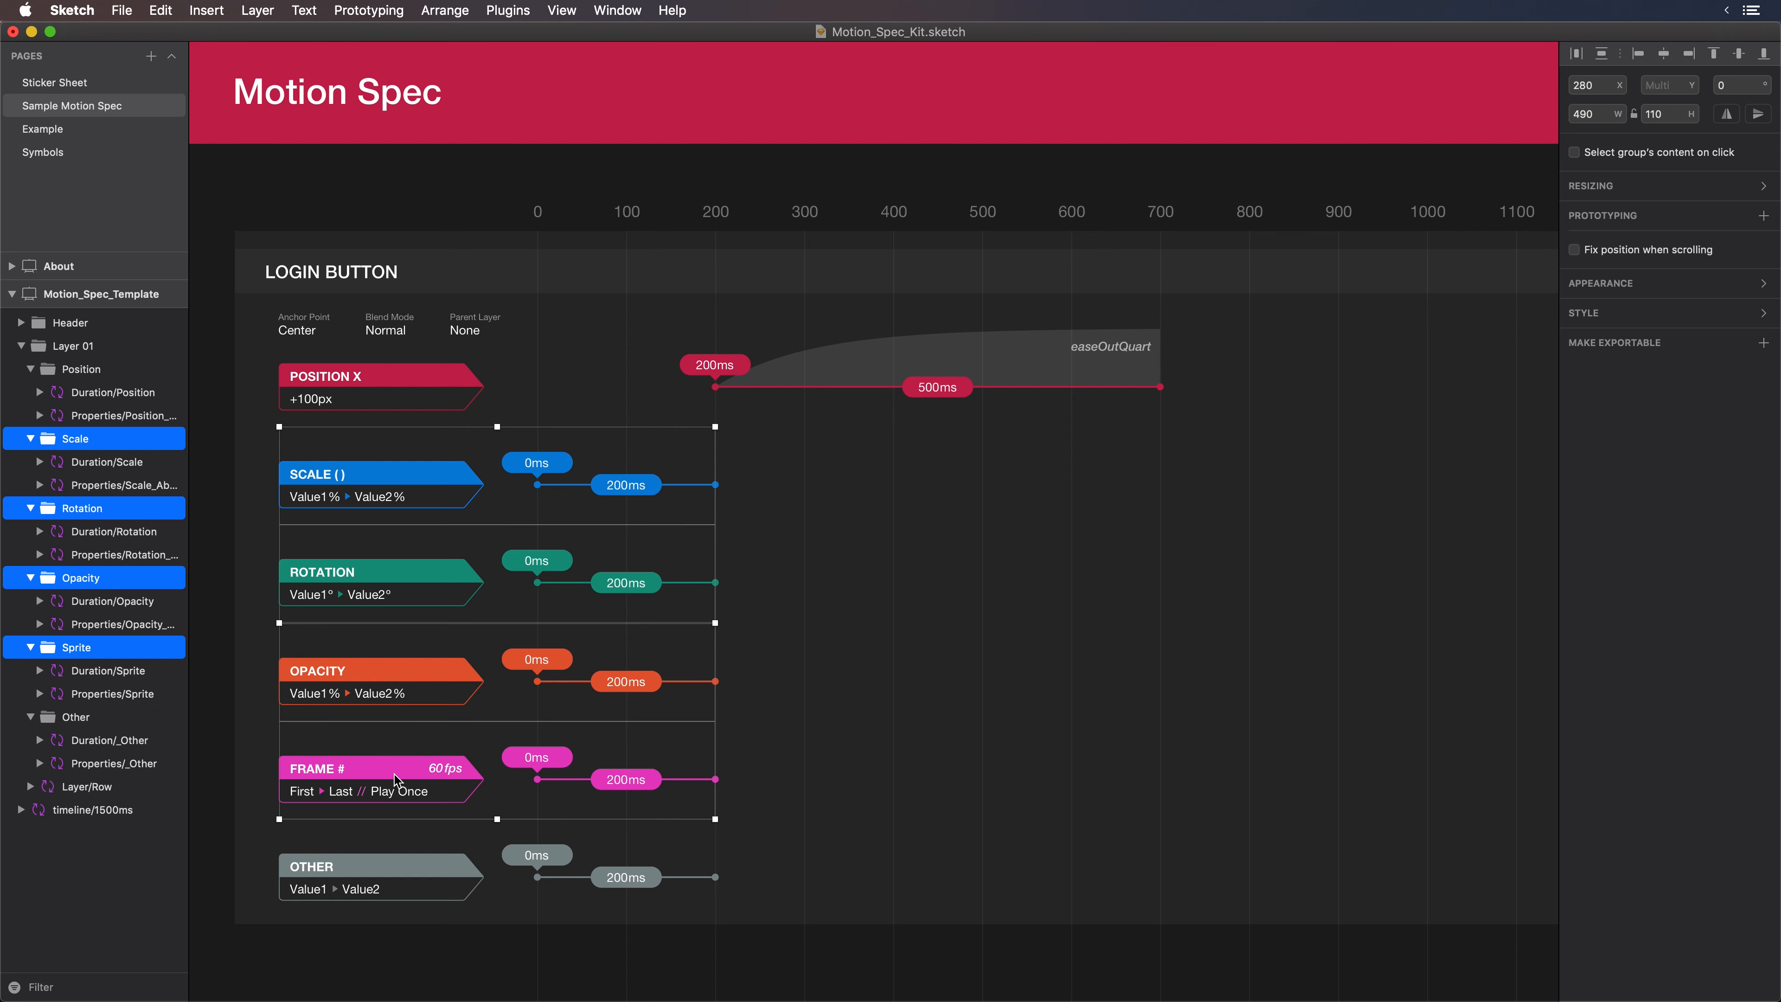
{"action": "left_click", "coordinate": [390, 771], "text": "shift"}
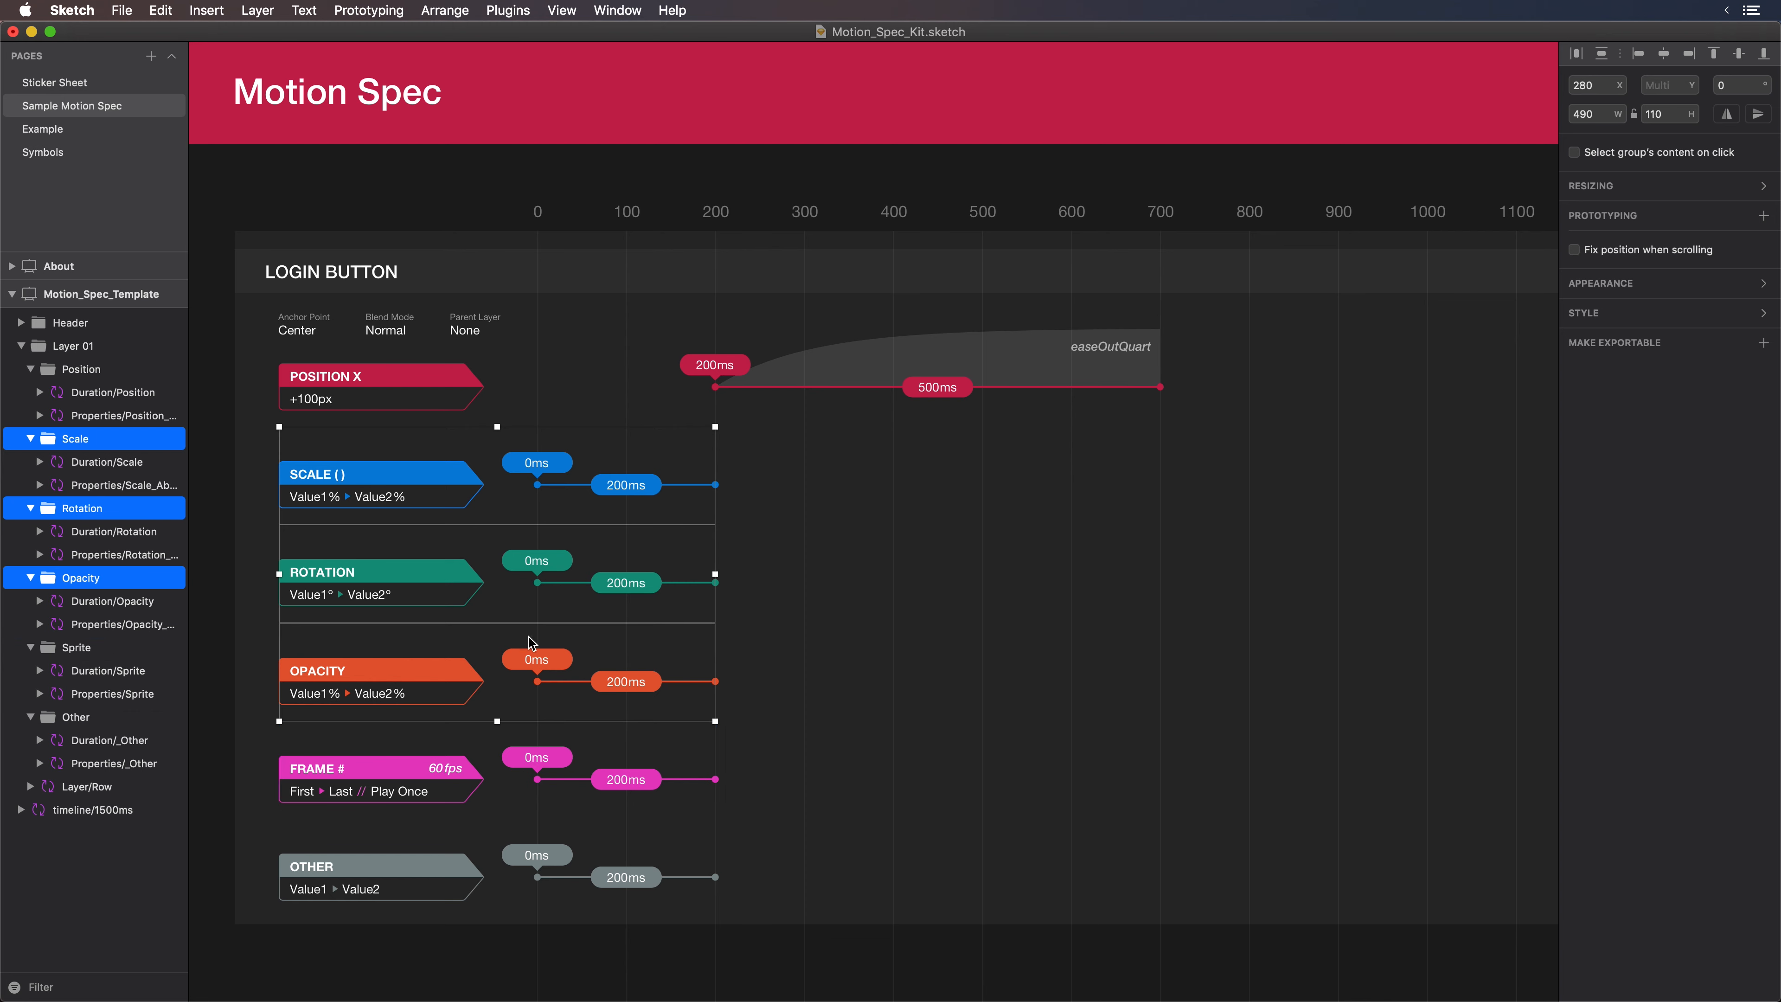
{"action": "key", "text": "BackSpace"}
Move the Frame # and Other property groups together up to directly beneath the Position X row, keeping them left-aligned with it
{"action": "double_click", "coordinate": [421, 774]}
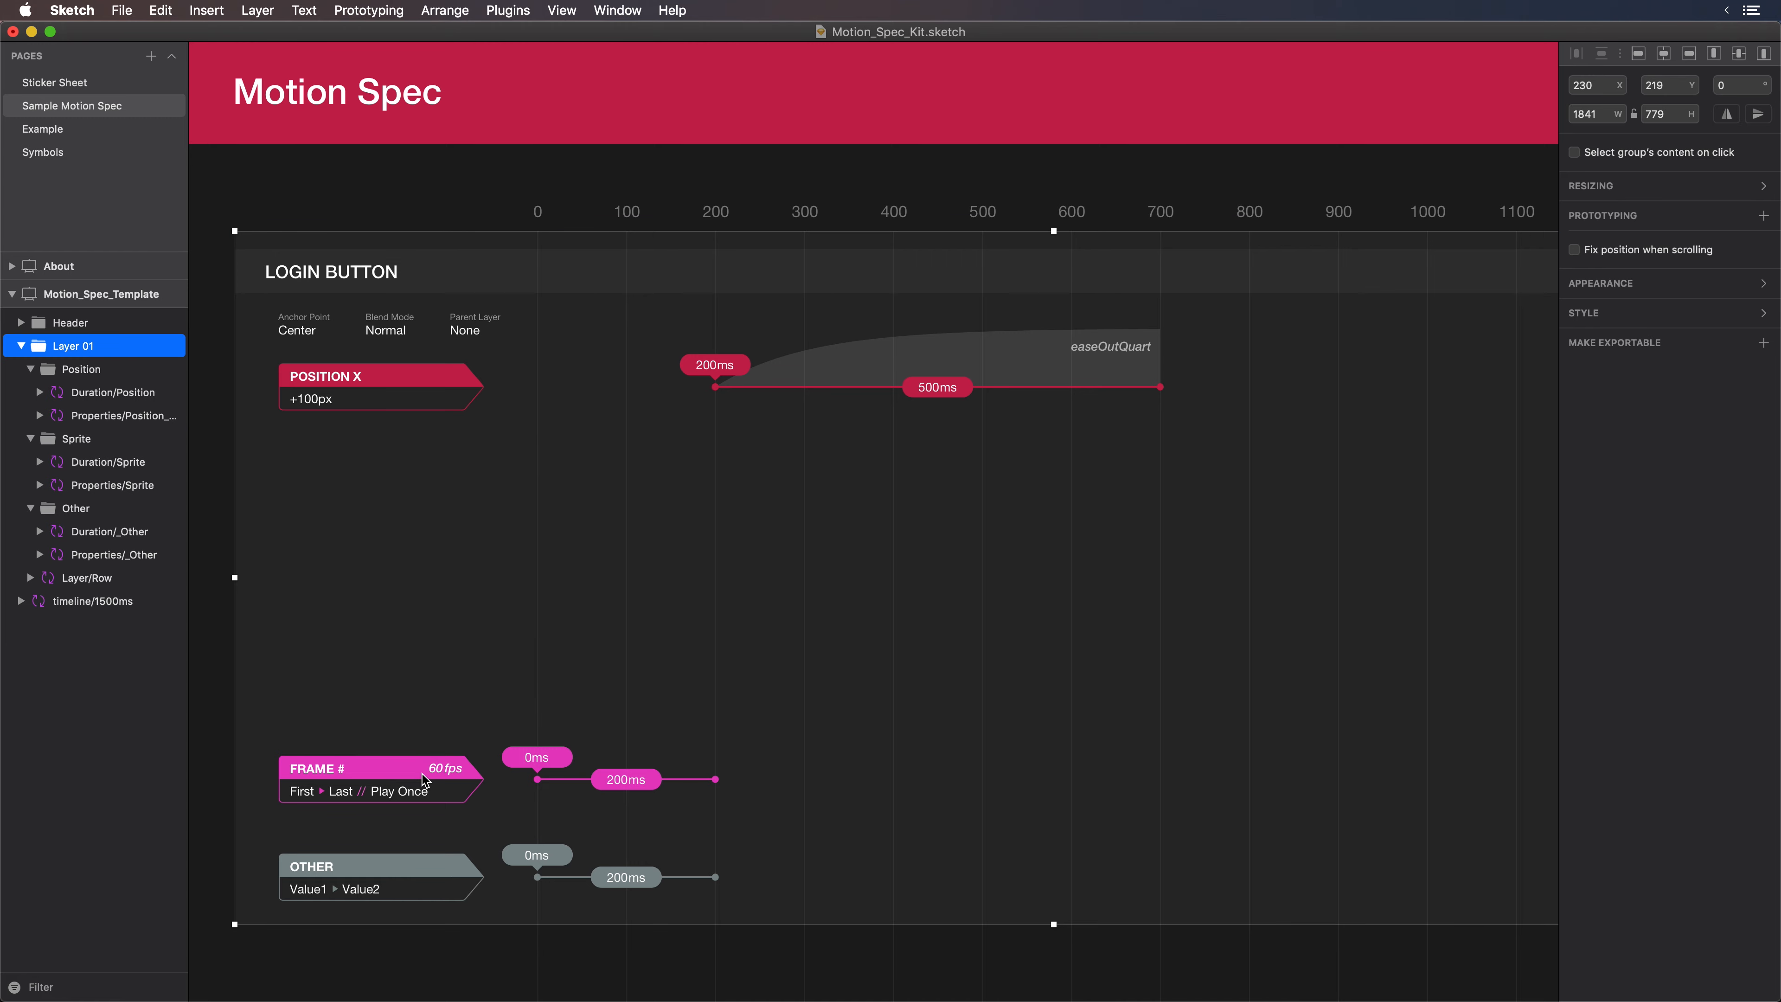
{"action": "left_click", "coordinate": [413, 855], "text": "shift"}
{"action": "left_click_drag", "start_coordinate": [420, 770], "coordinate": [405, 475]}
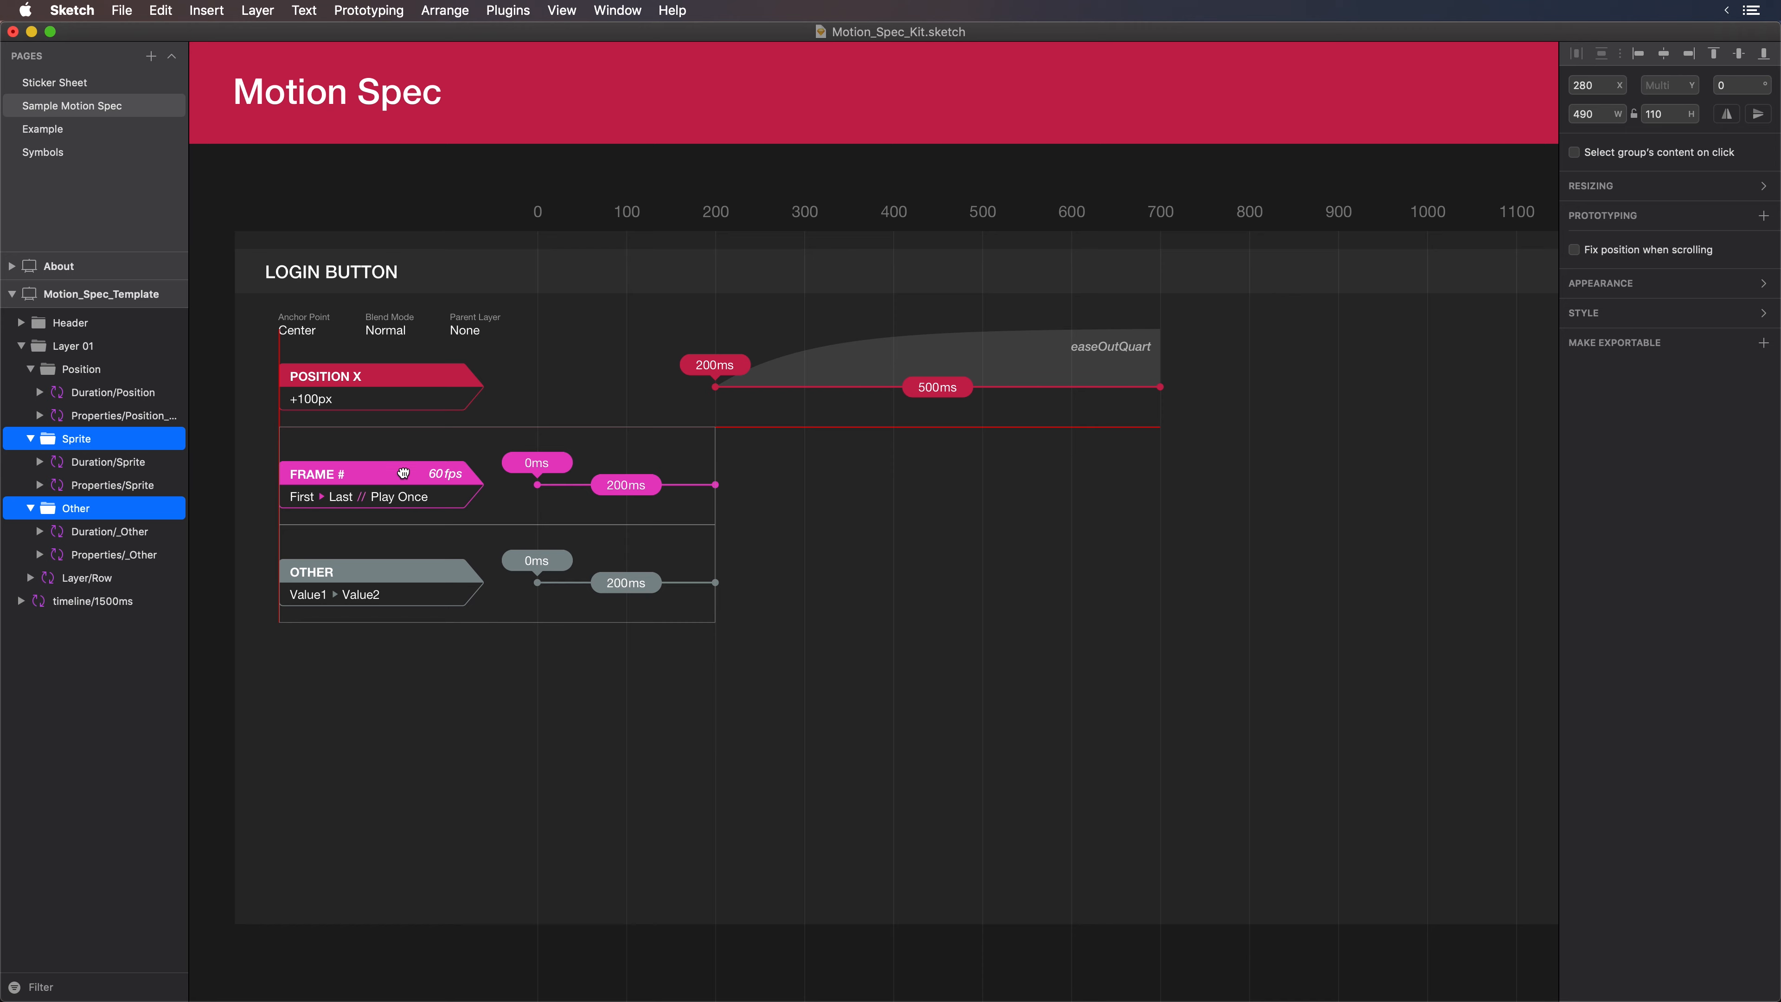
Shorten the Login Button's Layer/Row background from its lower edge so it ends directly beneath the Other row
{"action": "left_click", "coordinate": [438, 683]}
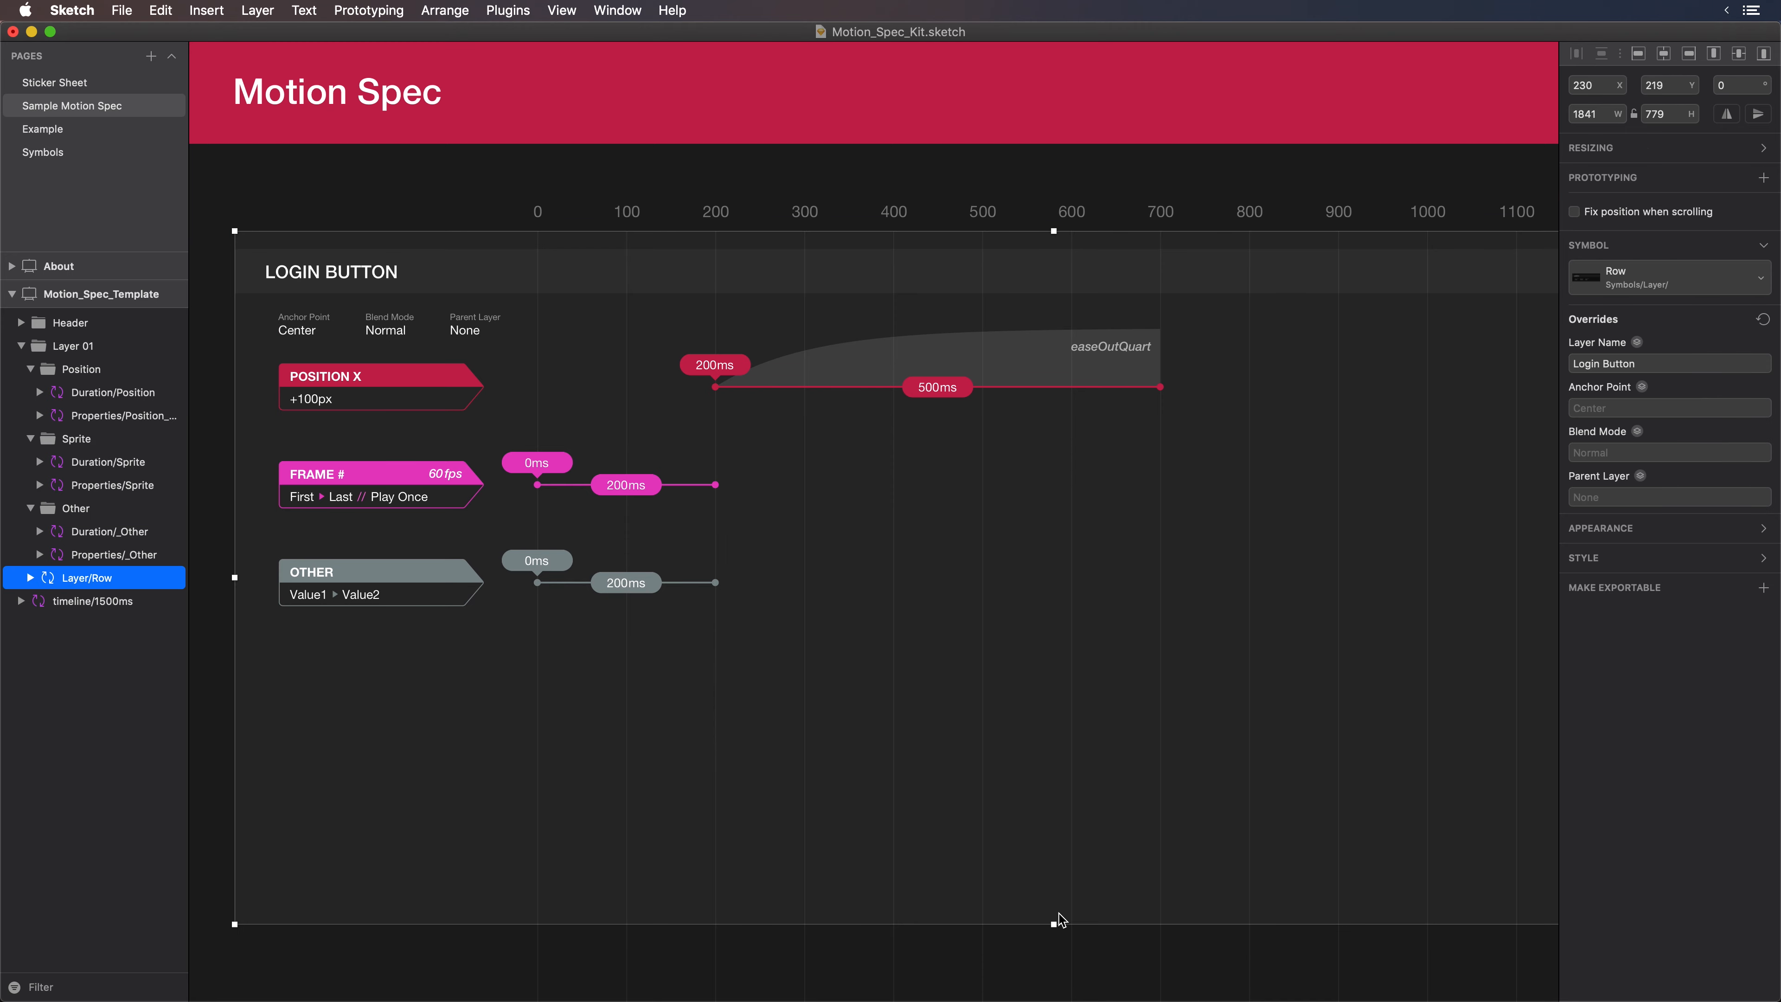
{"action": "left_click_drag", "start_coordinate": [1054, 919], "coordinate": [975, 628]}
{"action": "left_click", "coordinate": [496, 719]}
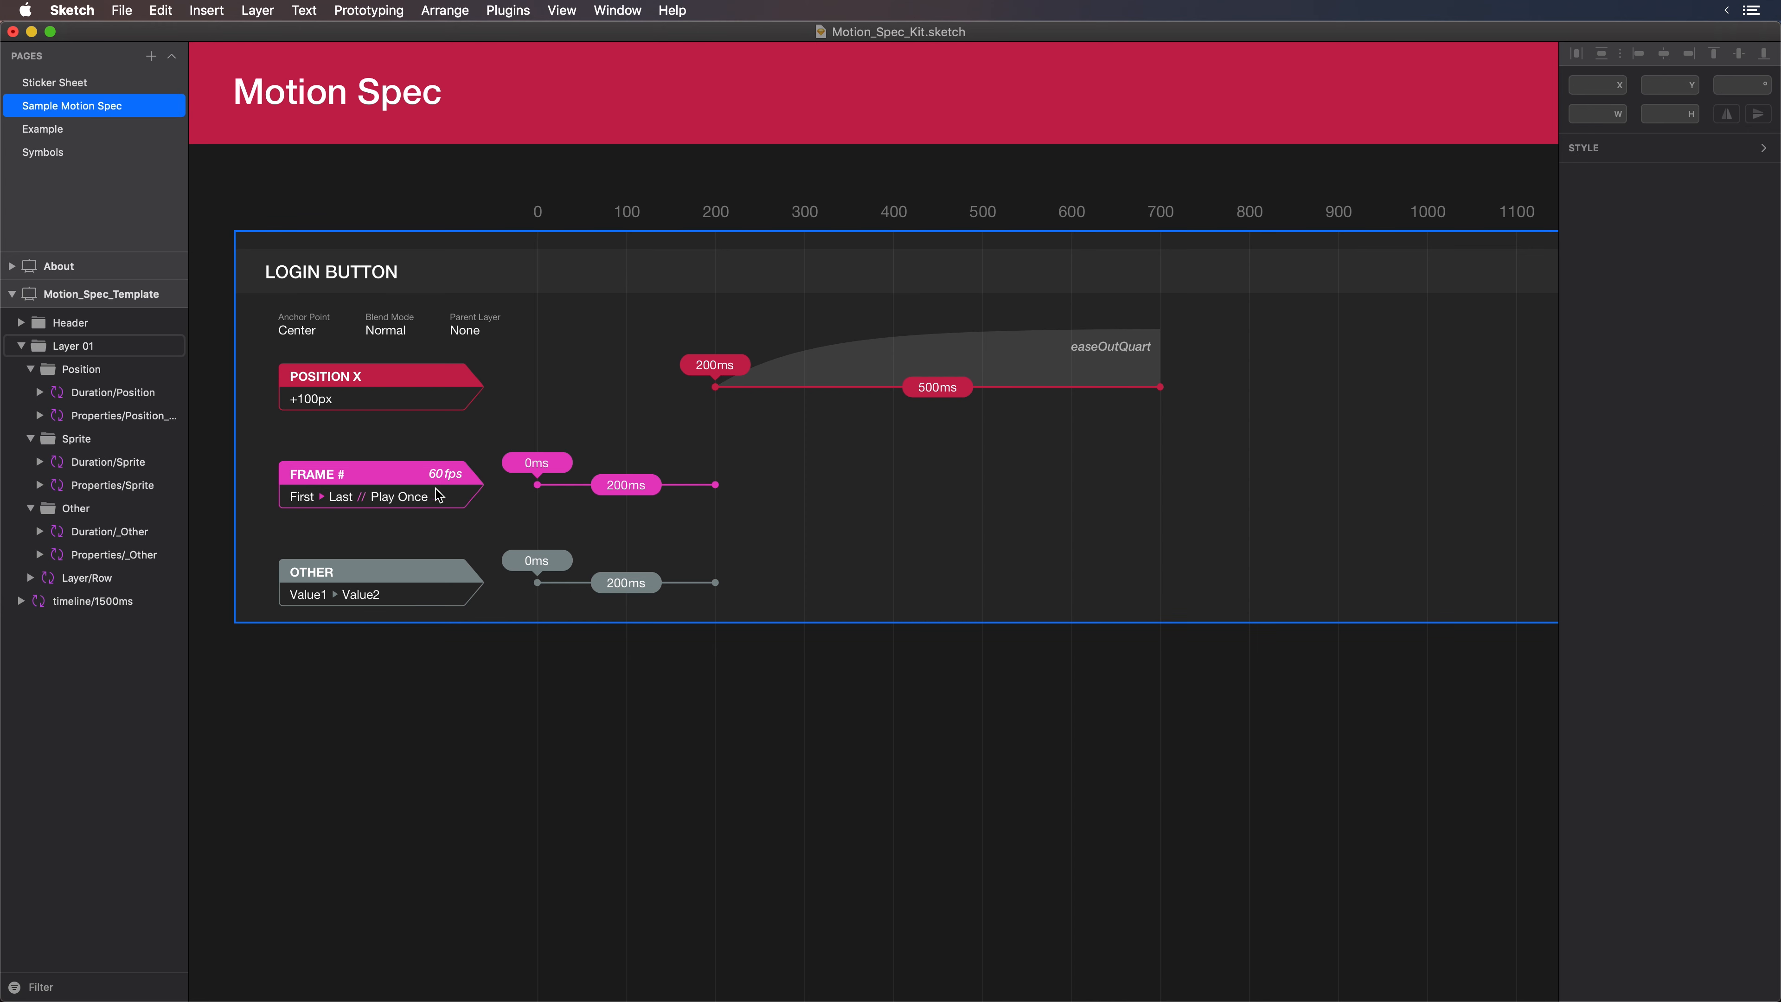
Select the properties symbol inside the Frame # group to examine its available overrides
{"action": "double_click", "coordinate": [348, 475]}
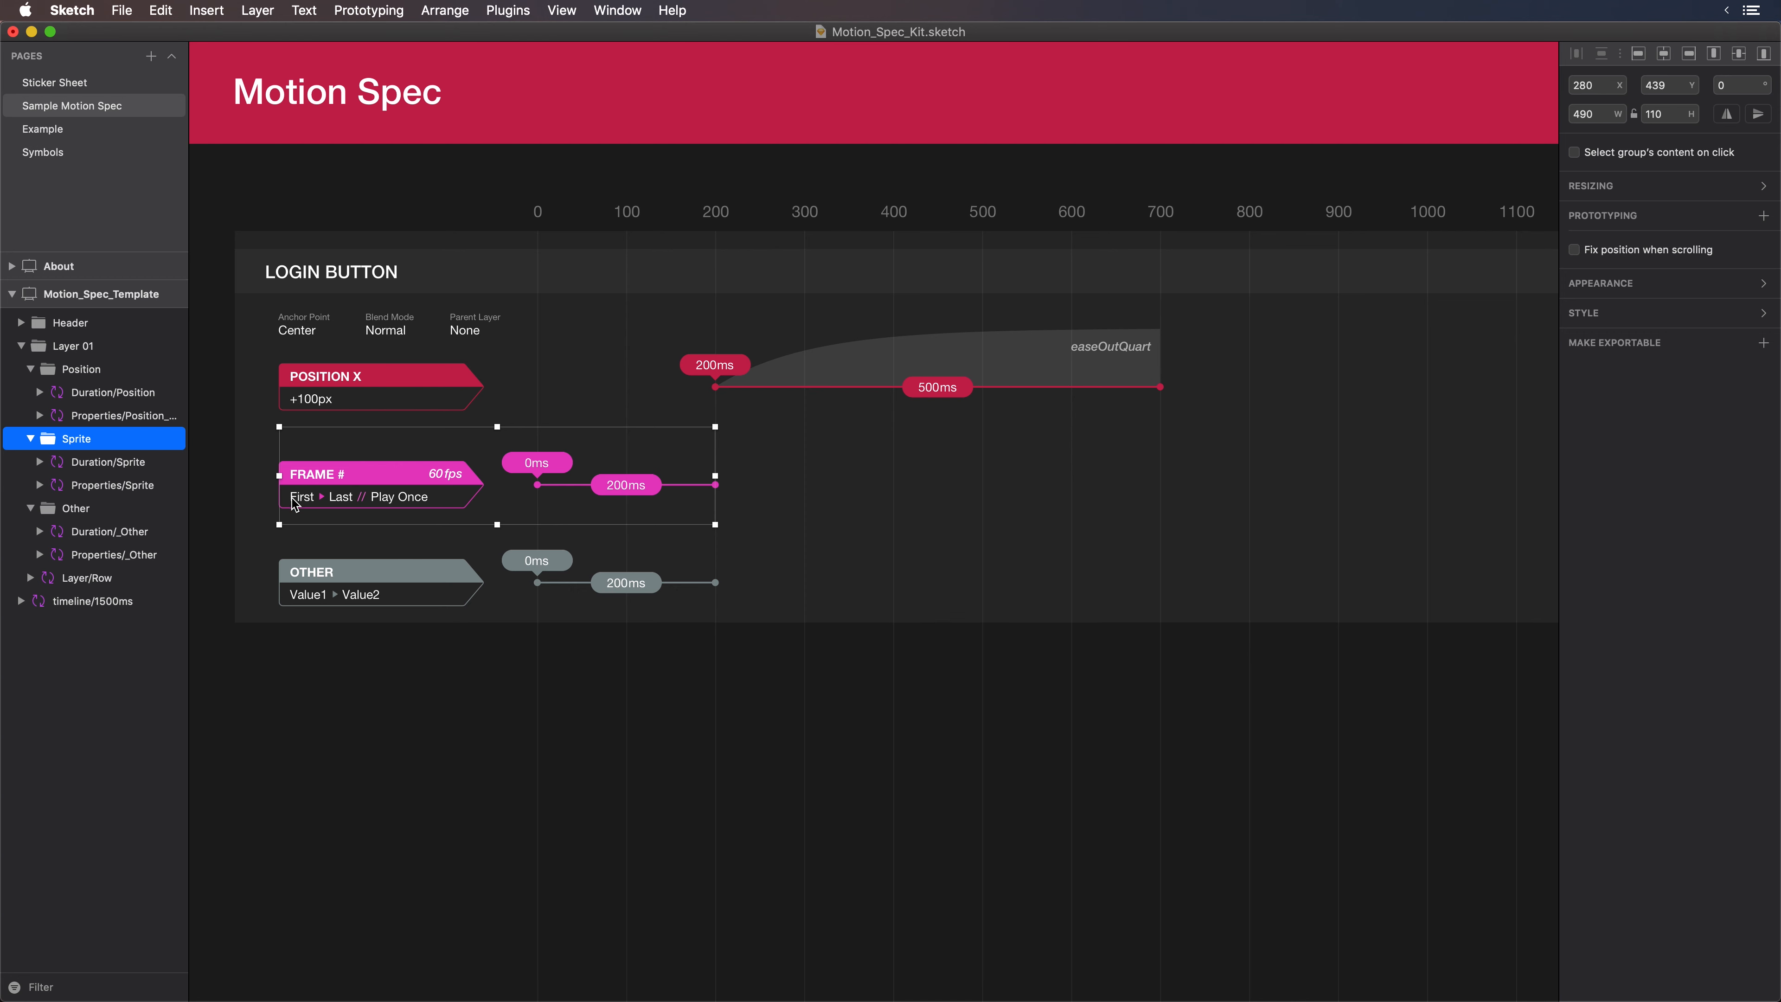
{"action": "double_click", "coordinate": [352, 480]}
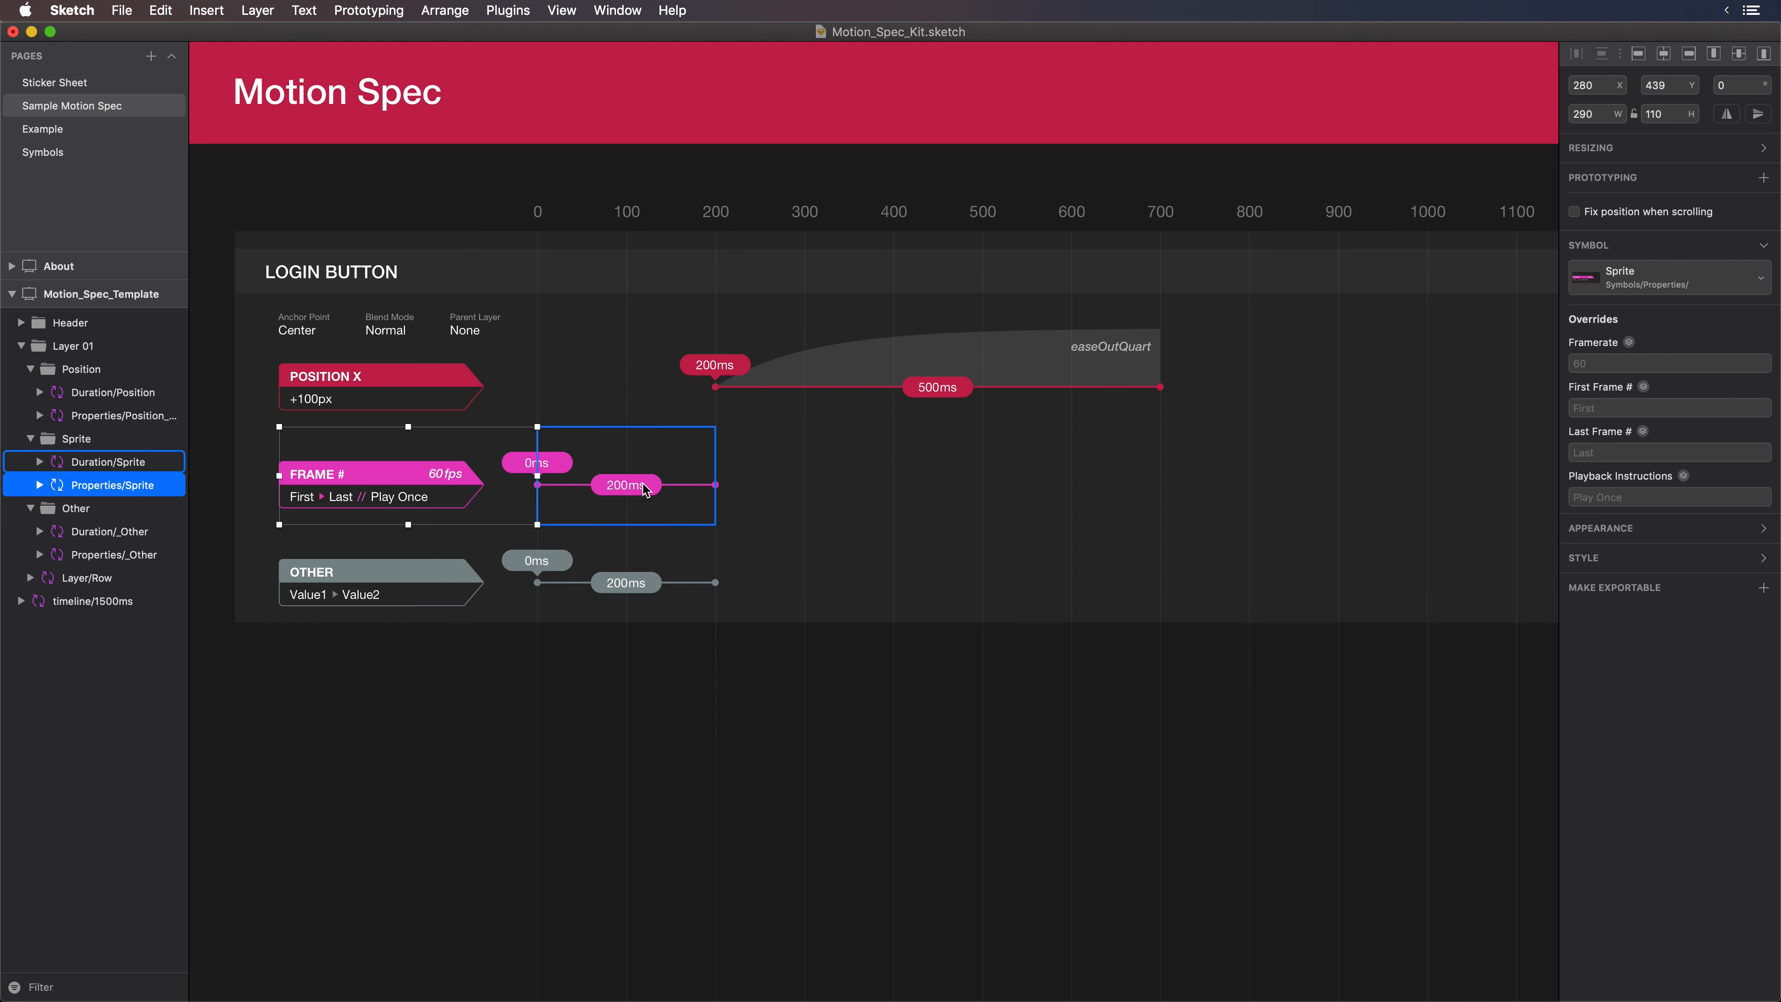
Override the Other row's properties symbol with property name Warp, Value1 100% and Value2 20%
{"action": "left_click", "coordinate": [410, 595]}
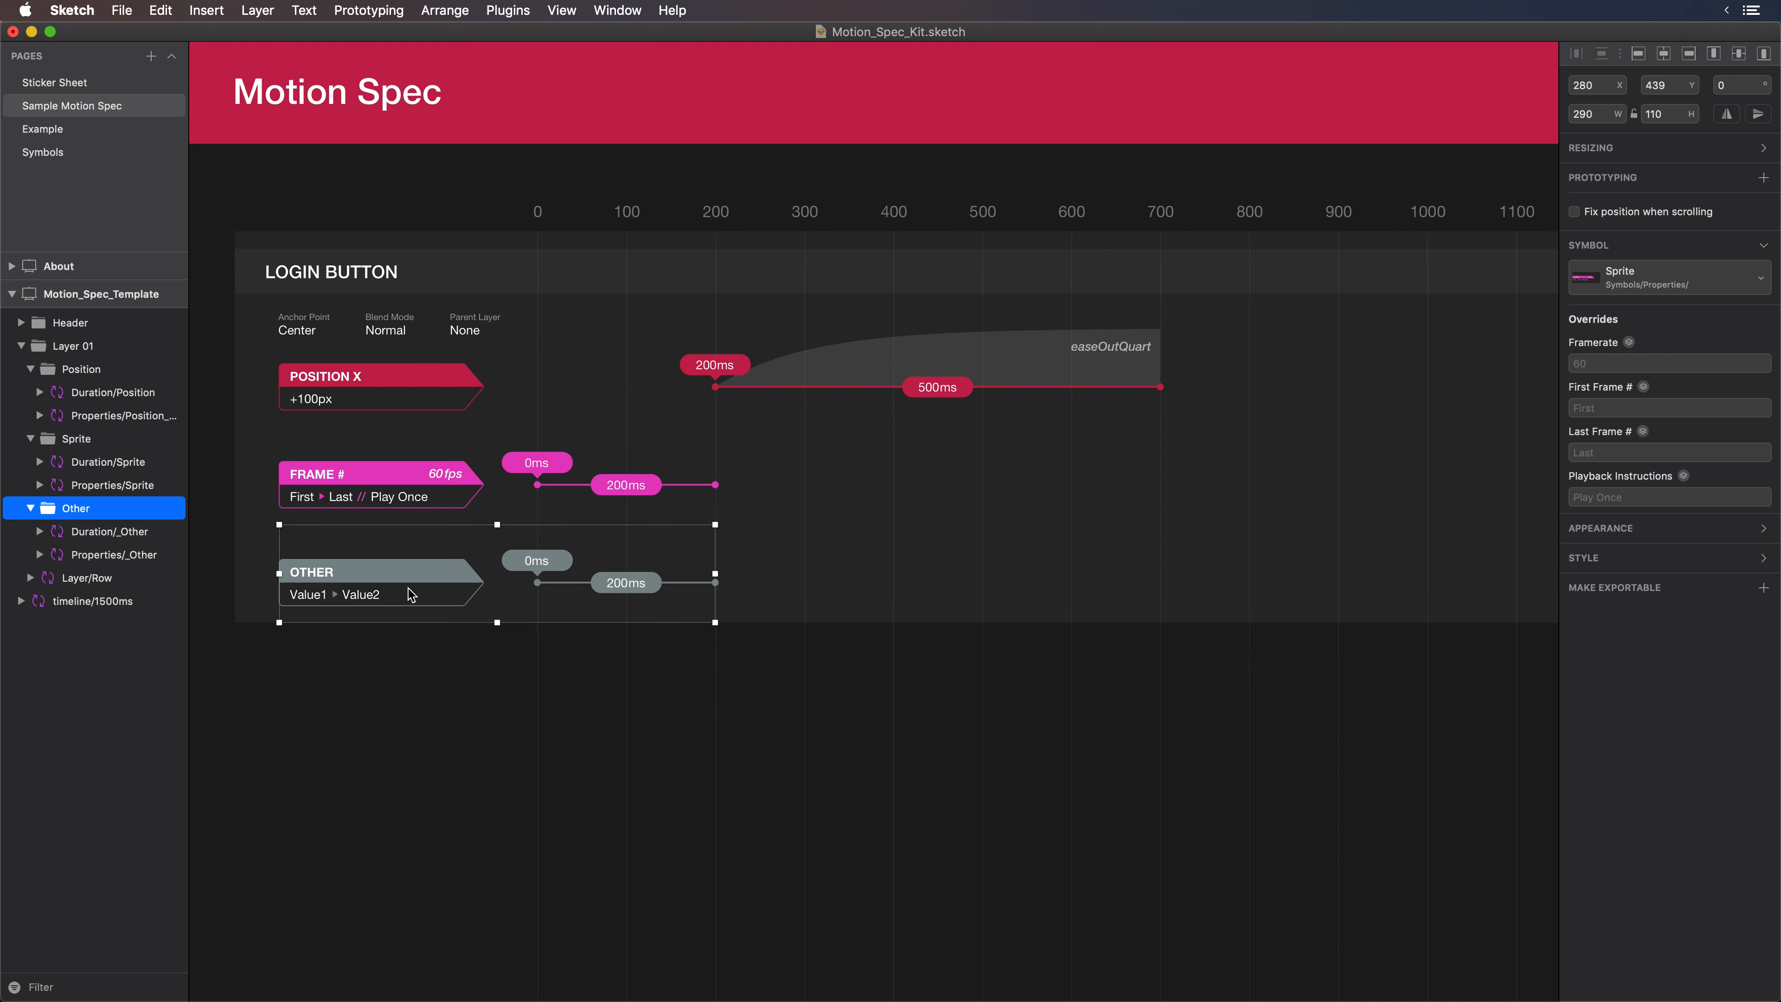
{"action": "double_click", "coordinate": [410, 579]}
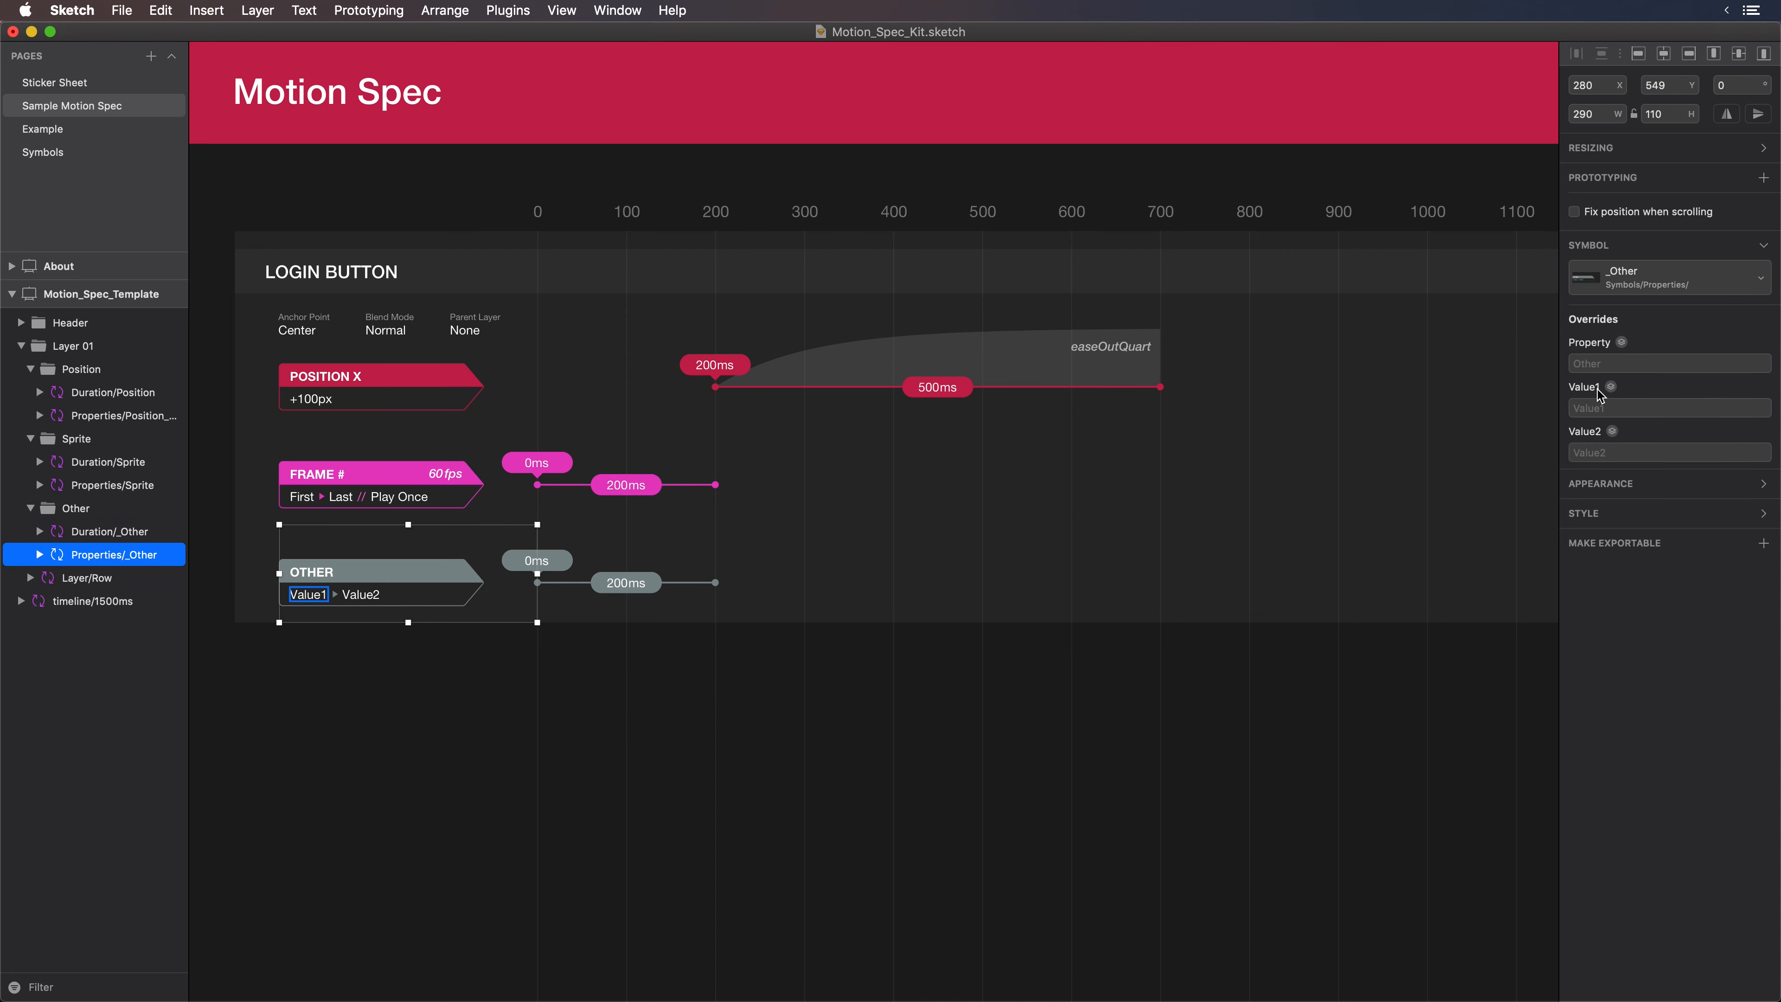
{"action": "left_click", "coordinate": [1615, 364]}
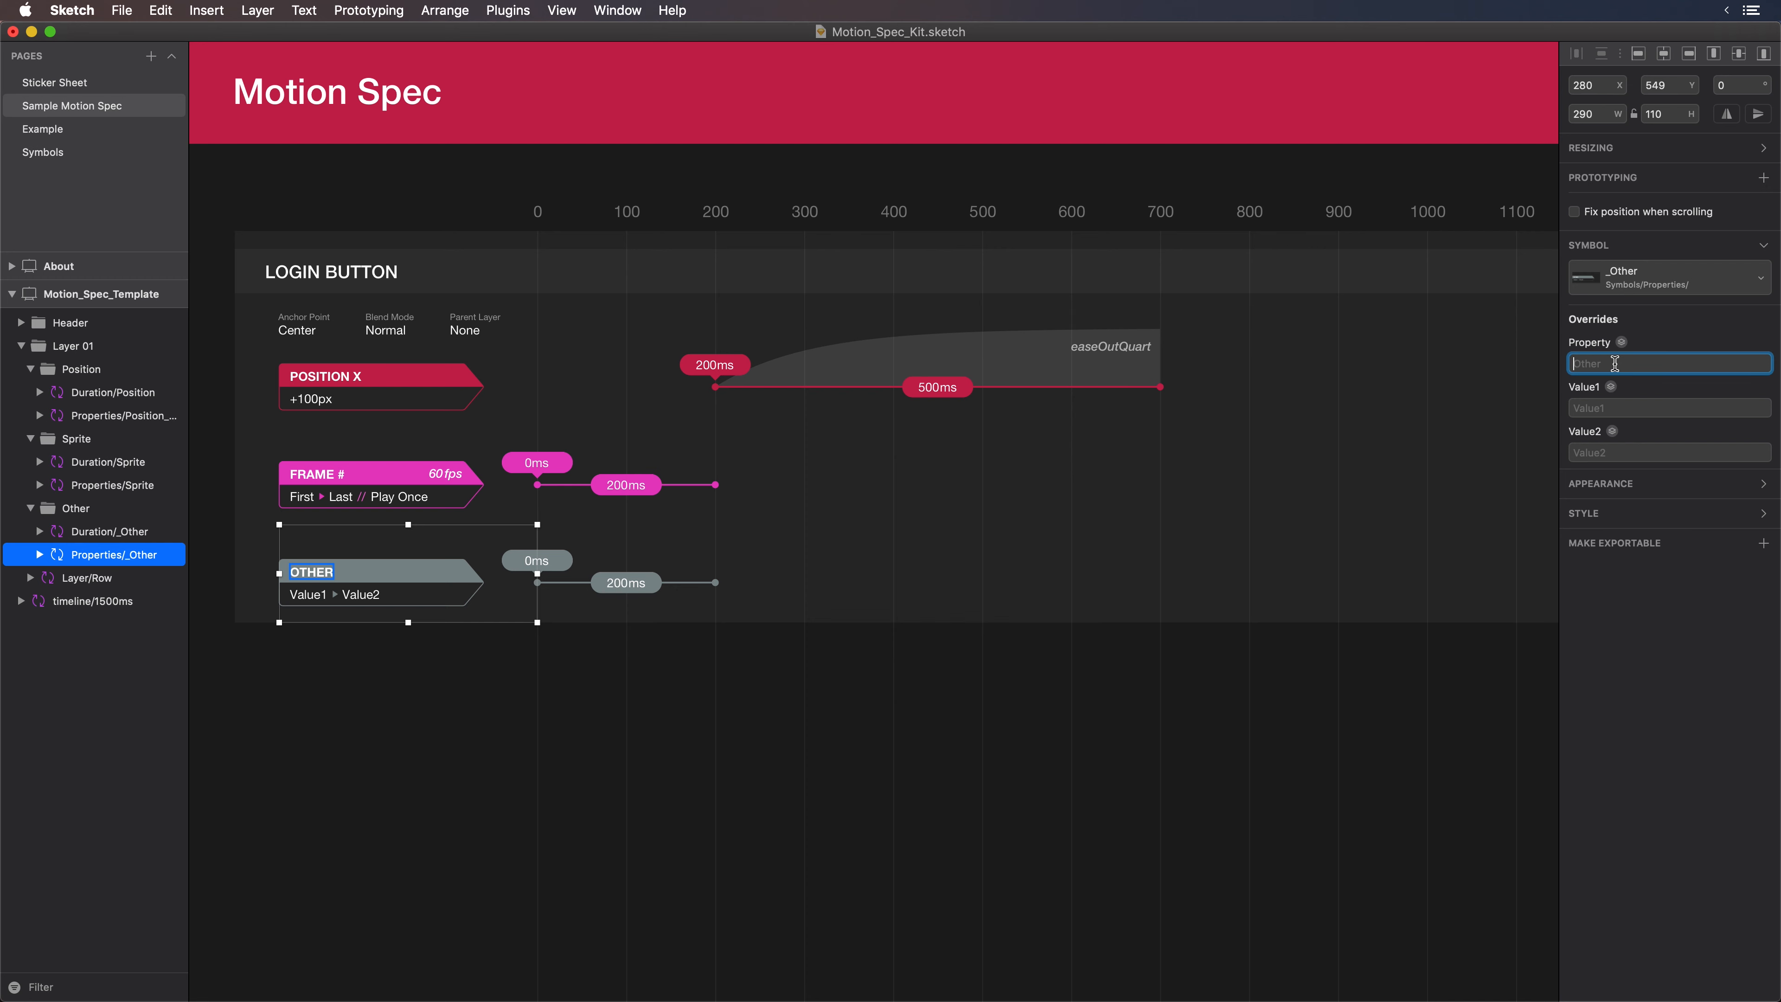
{"action": "type", "text": "Warp"}
{"action": "key", "text": "Tab"}
{"action": "type", "text": "1"}
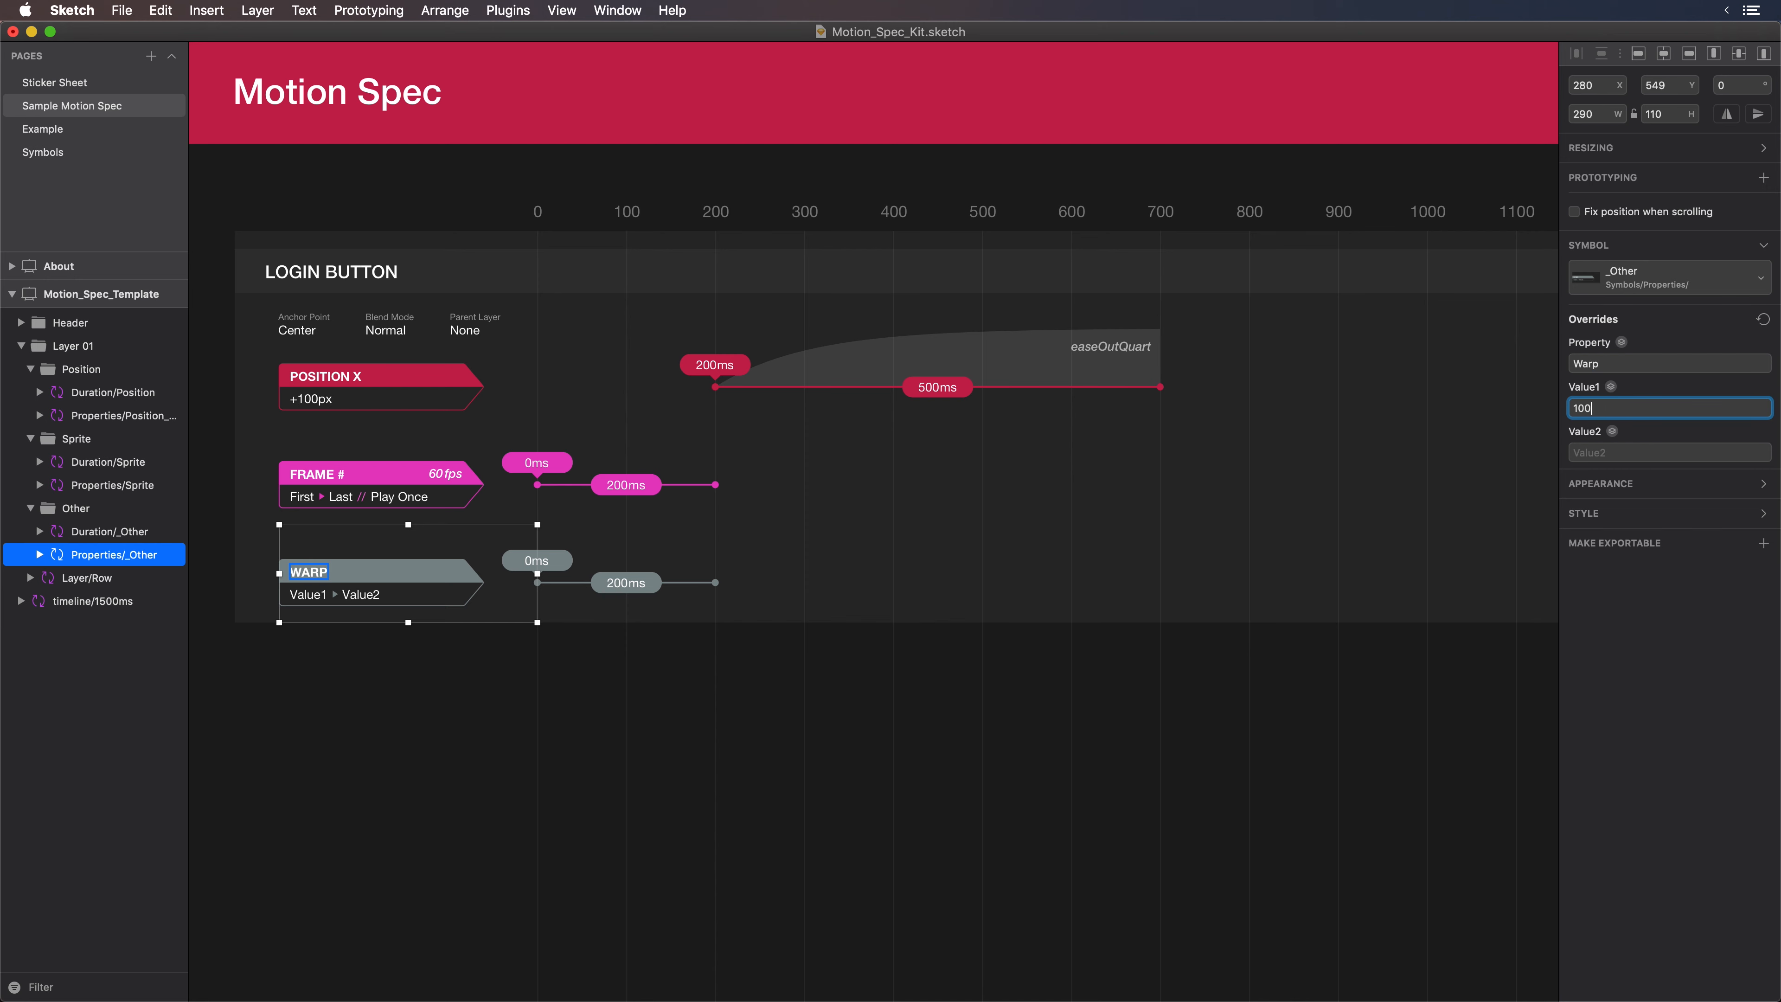
{"action": "key", "text": "Tab"}
{"action": "type", "text": "20%"}
{"action": "key", "text": "Return"}
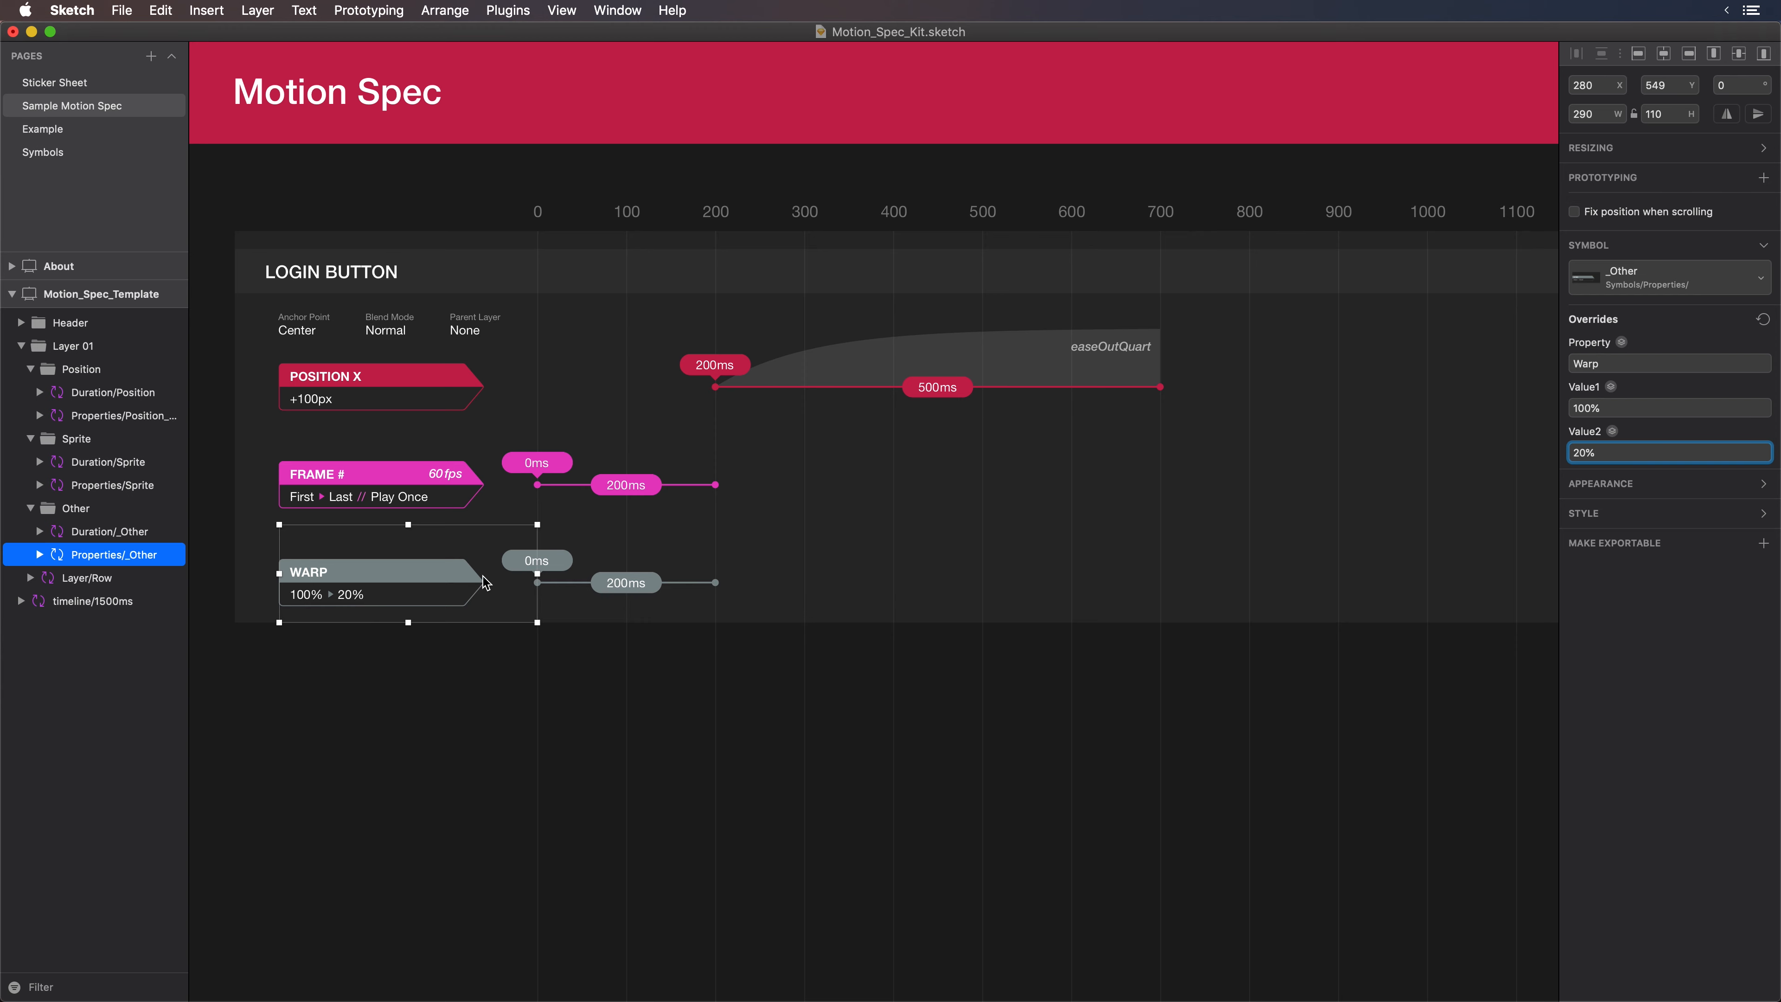
Apply the easeInOutBack easing curve to the Warp row's duration symbol
{"action": "left_click", "coordinate": [630, 586]}
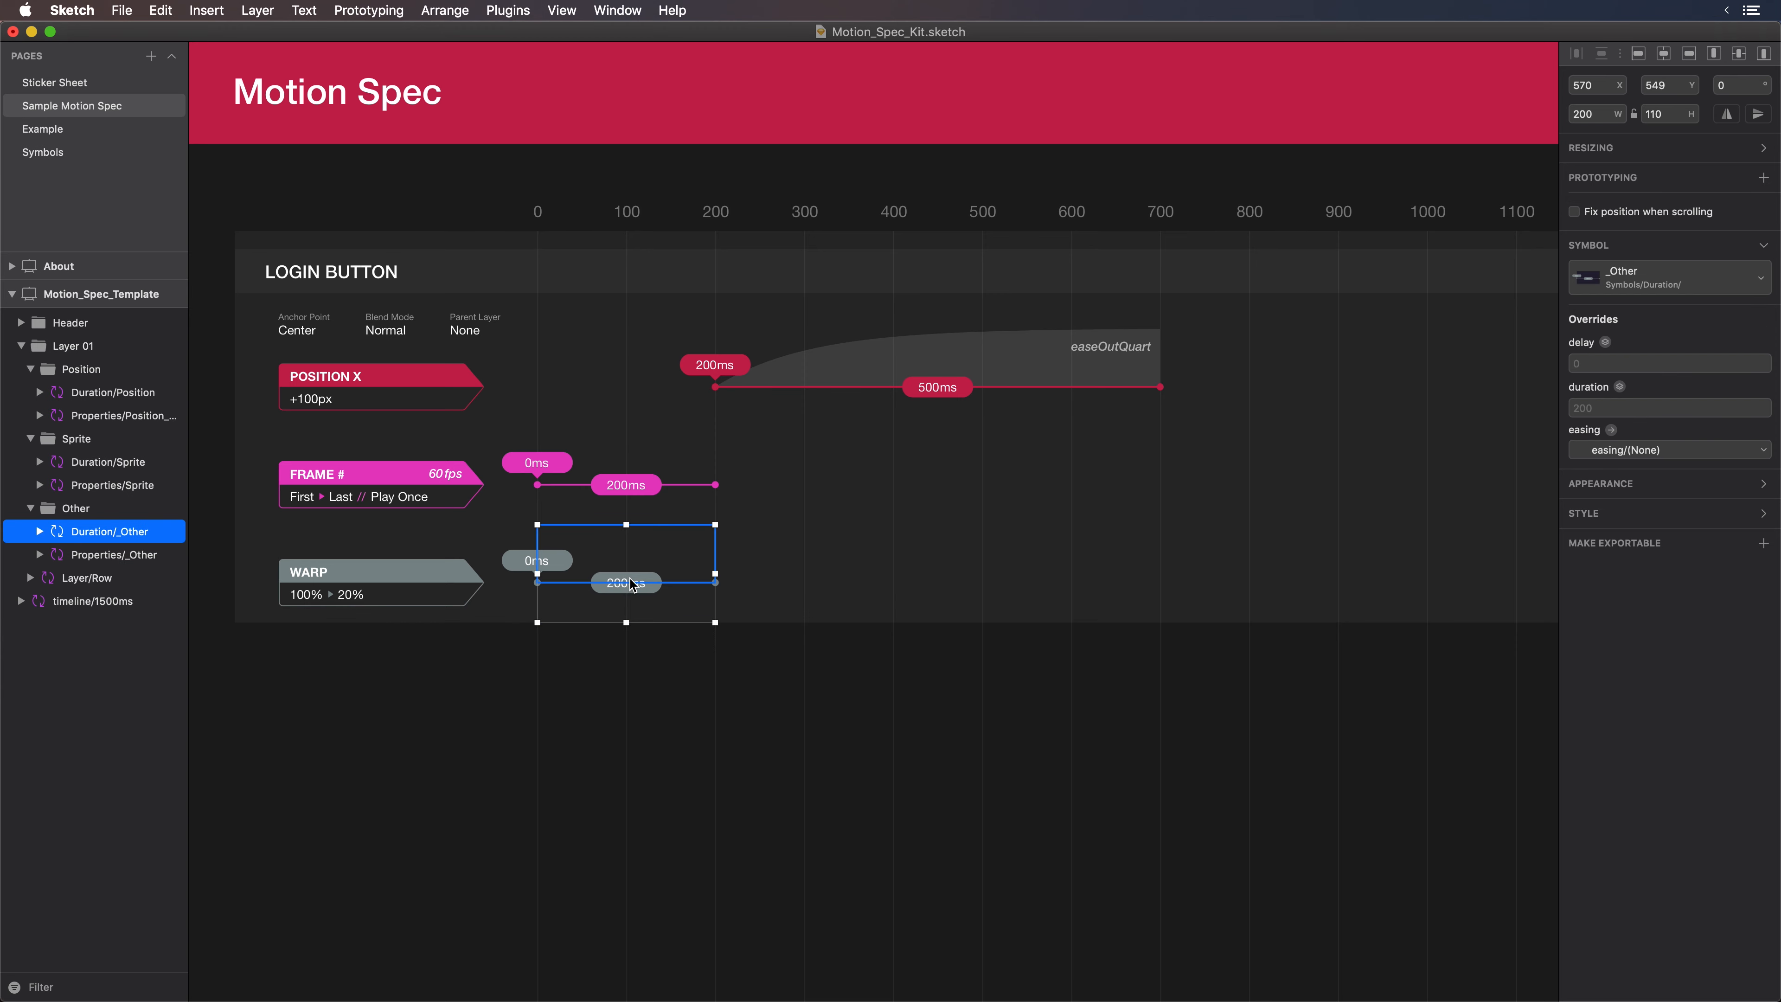
{"action": "double_click", "coordinate": [628, 588]}
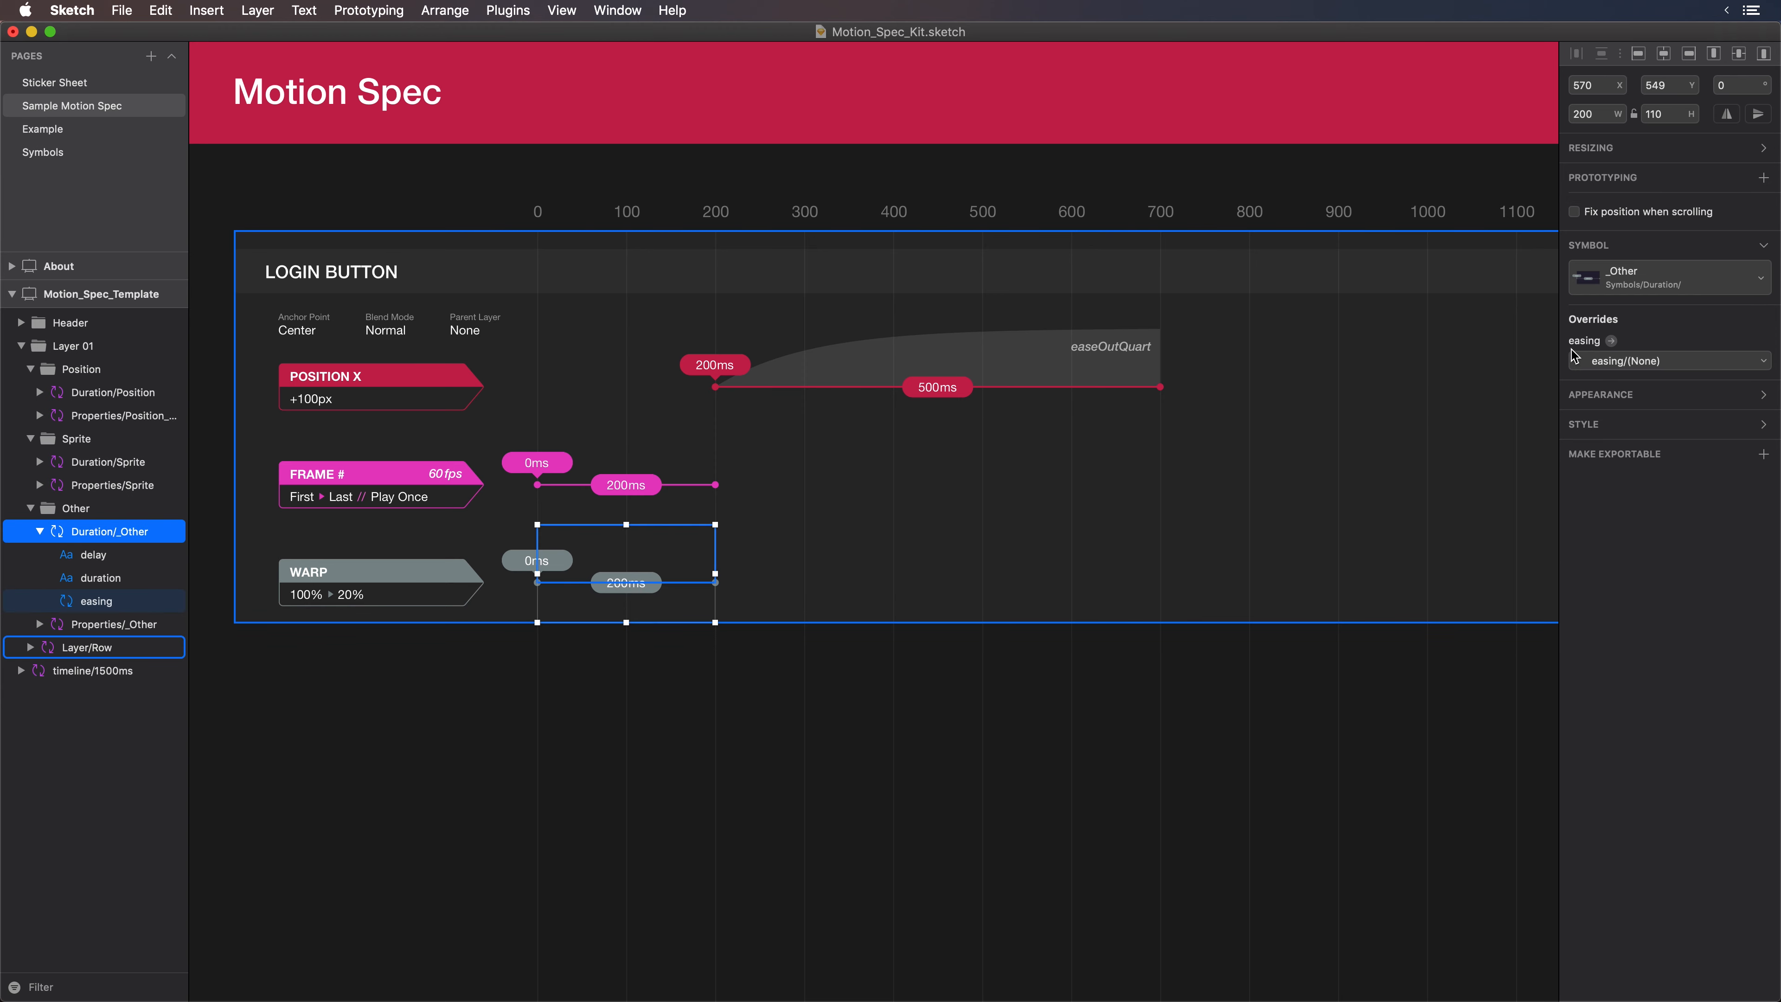
{"action": "left_click", "coordinate": [1634, 361]}
{"action": "left_click", "coordinate": [1661, 566]}
{"action": "left_click", "coordinate": [467, 754]}
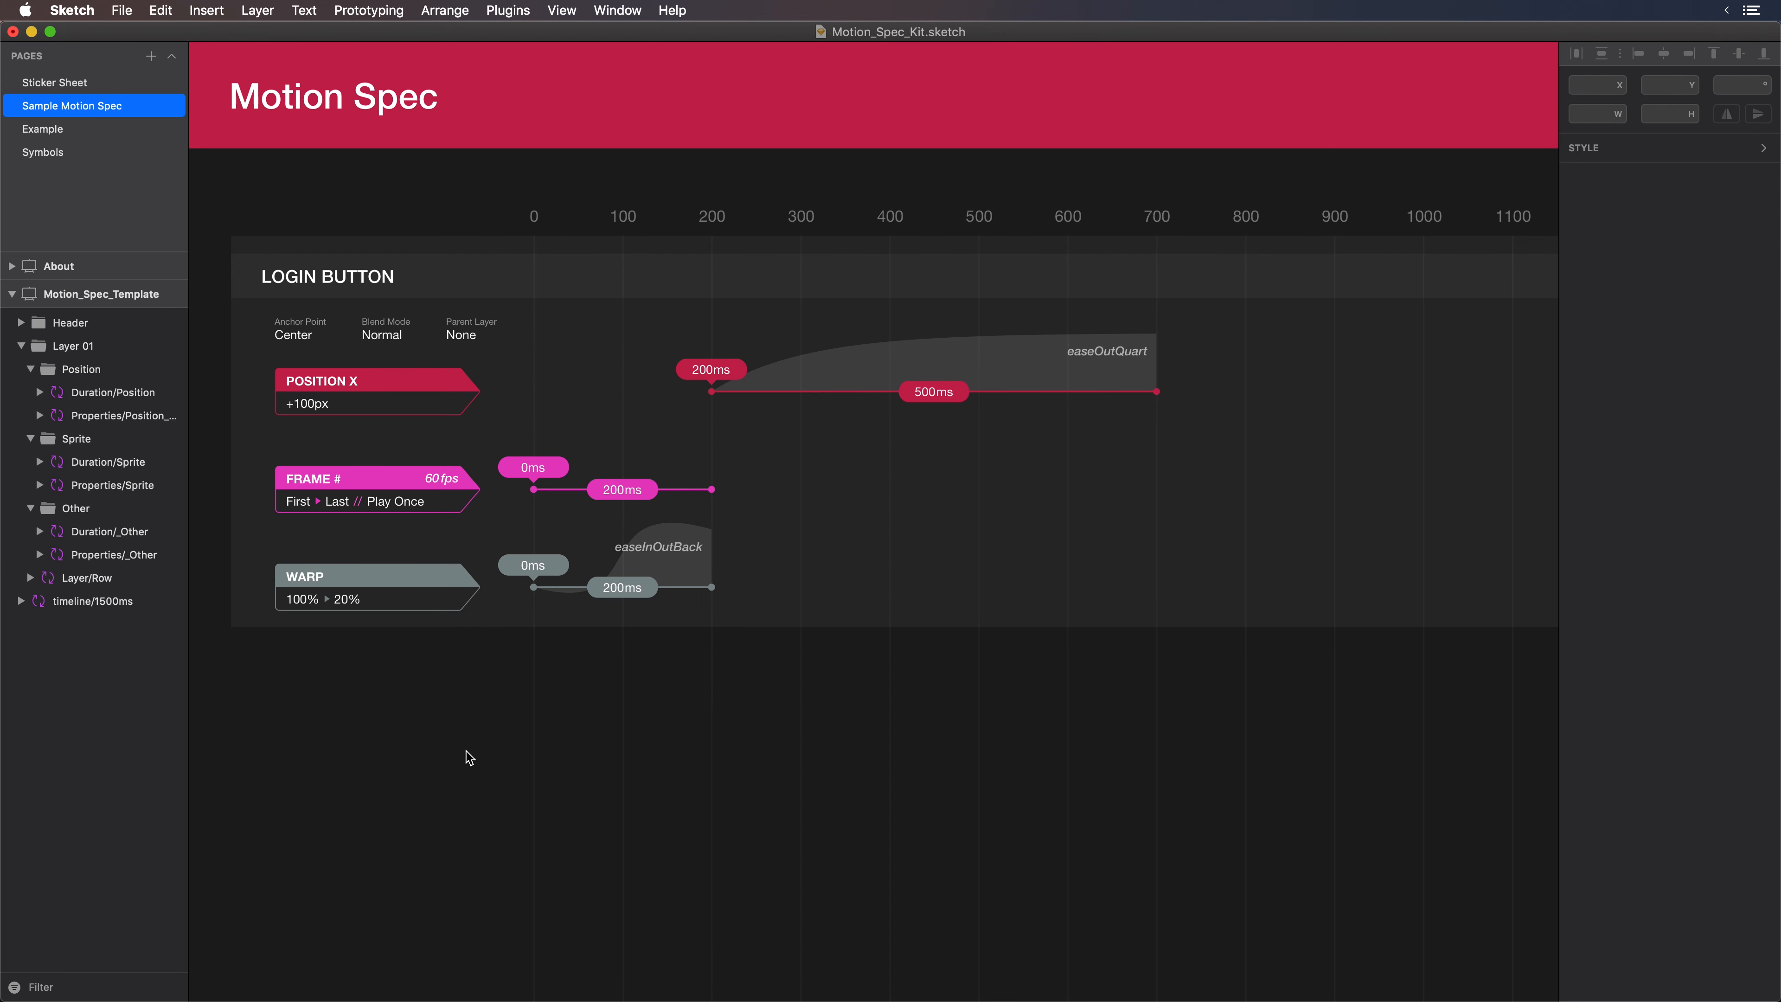